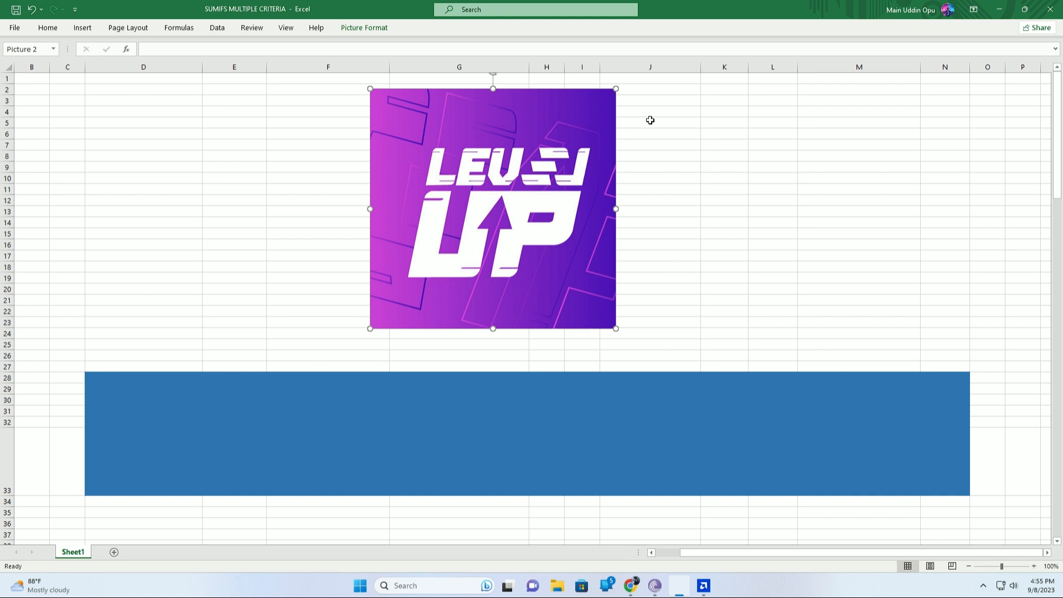
Enter the title "How to use SUMIFS function if you have more than one criteria ????" in the blue merged banner at D28.
{"action": "left_click", "coordinate": [618, 426]}
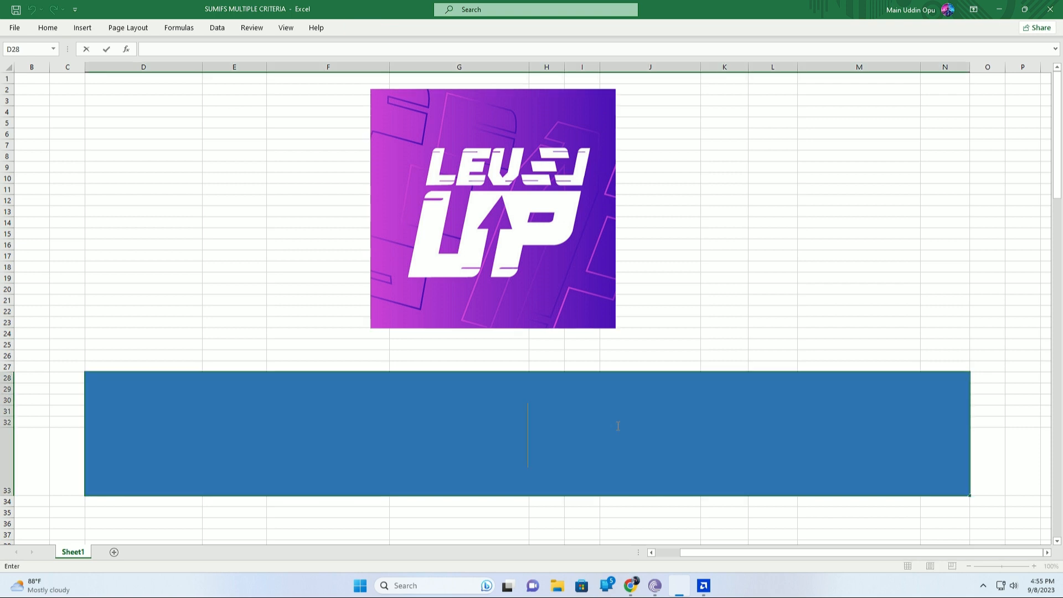
{"action": "type", "text": "How to use SK"}
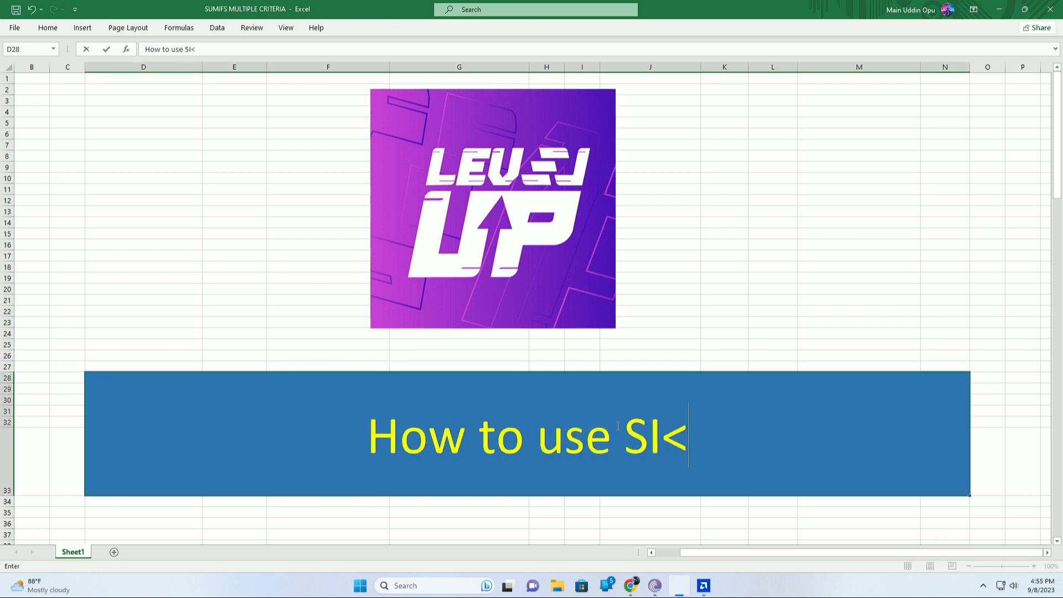
{"action": "key", "text": "BackSpace"}
{"action": "type", "text": "UMIFS fun"}
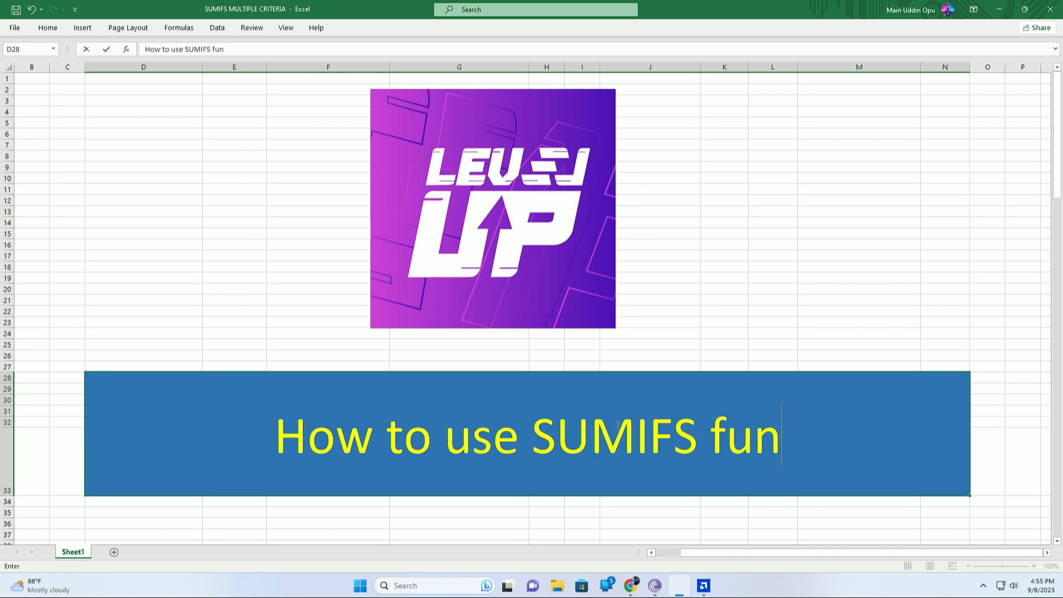
{"action": "type", "text": "ction if you have"}
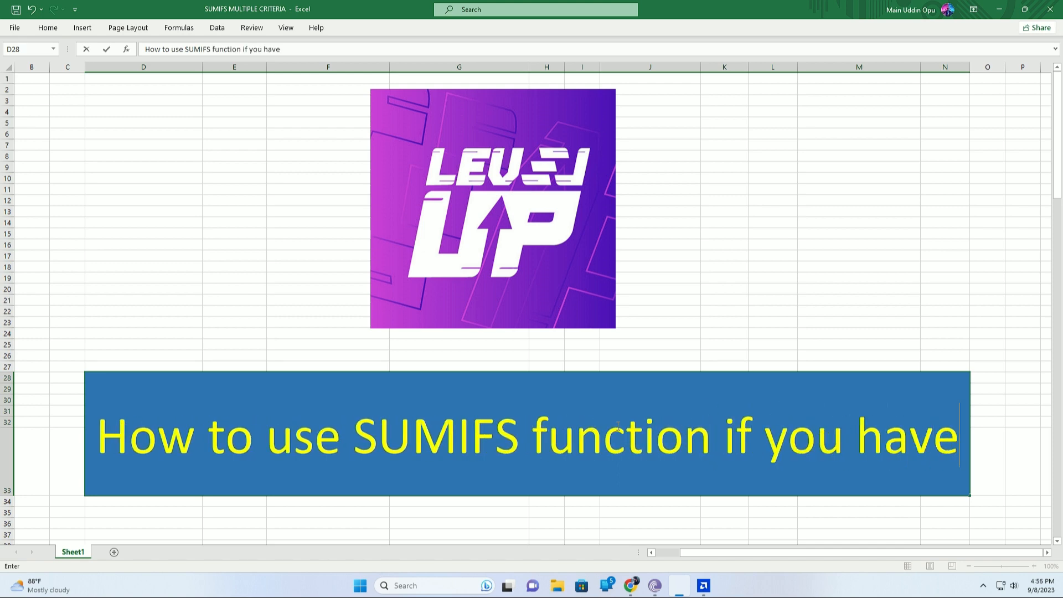
{"action": "type", "text": " more than one"}
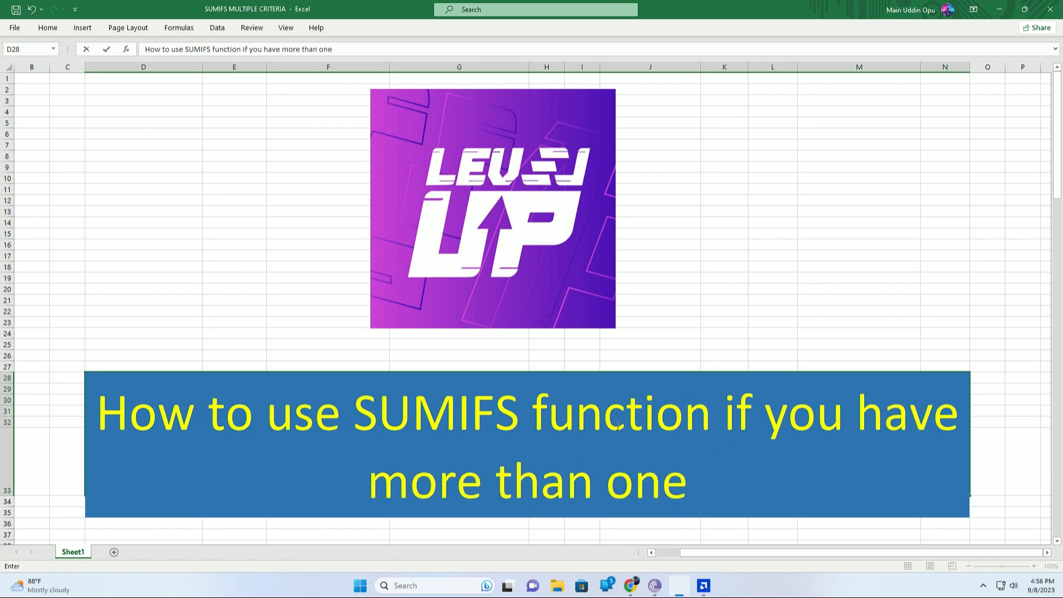
{"action": "type", "text": " criteria ????"}
{"action": "left_click", "coordinate": [734, 309]}
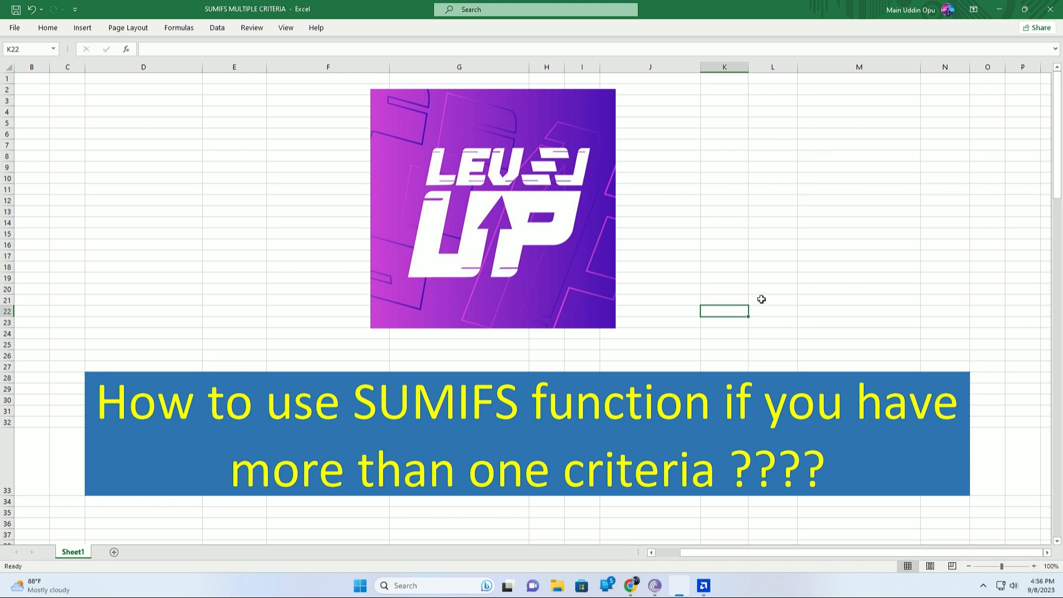
Enter the header "Brand Name" in cell D58, the first cell of the green header row.
{"action": "scroll", "coordinate": [761, 299], "scroll_direction": "down", "scroll_amount": 12}
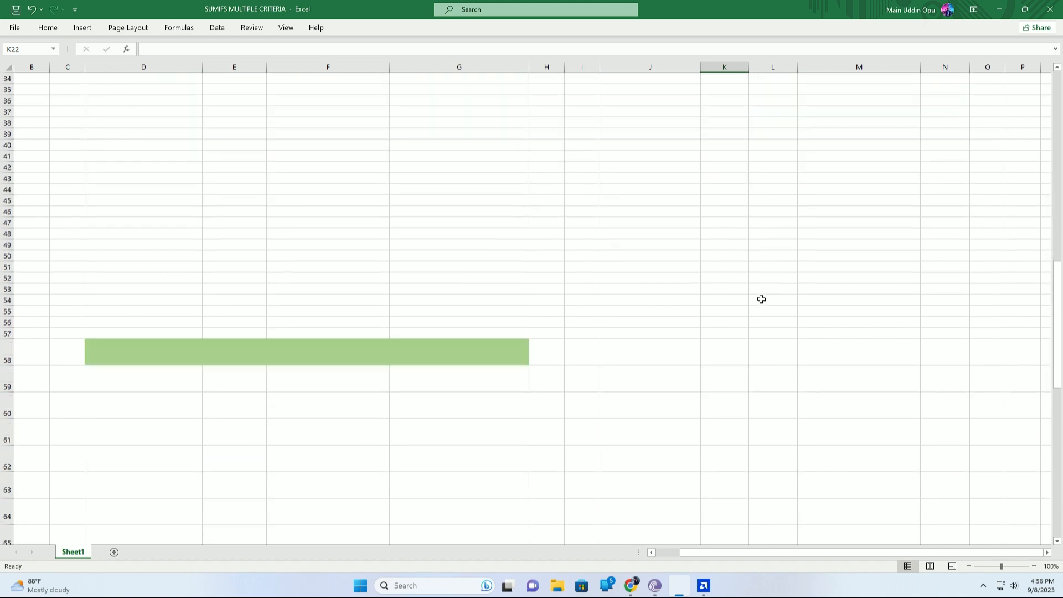
{"action": "scroll", "coordinate": [761, 299], "scroll_direction": "down", "scroll_amount": 6}
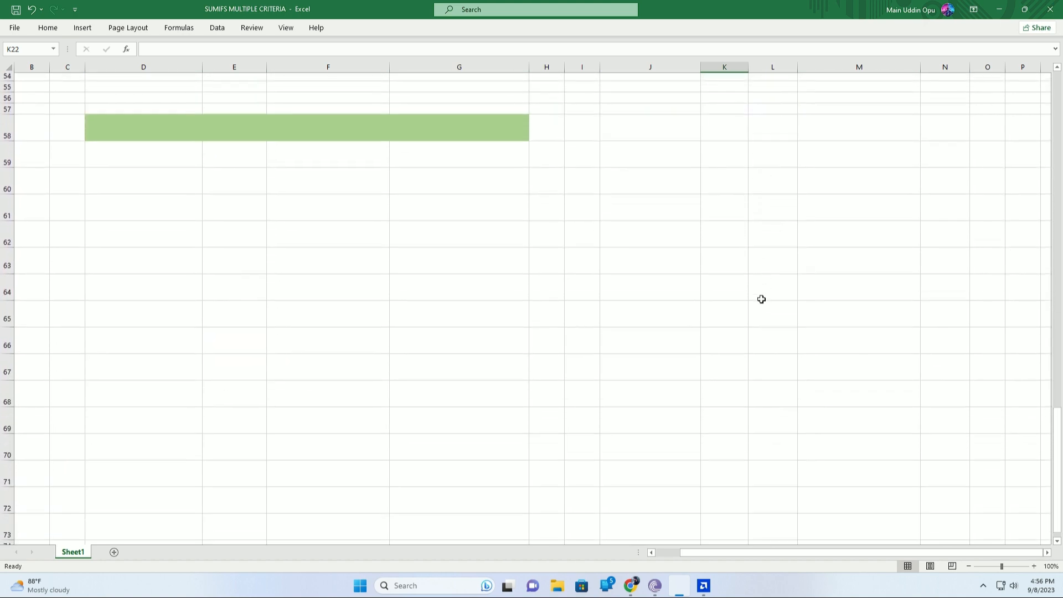
{"action": "left_click", "coordinate": [135, 130]}
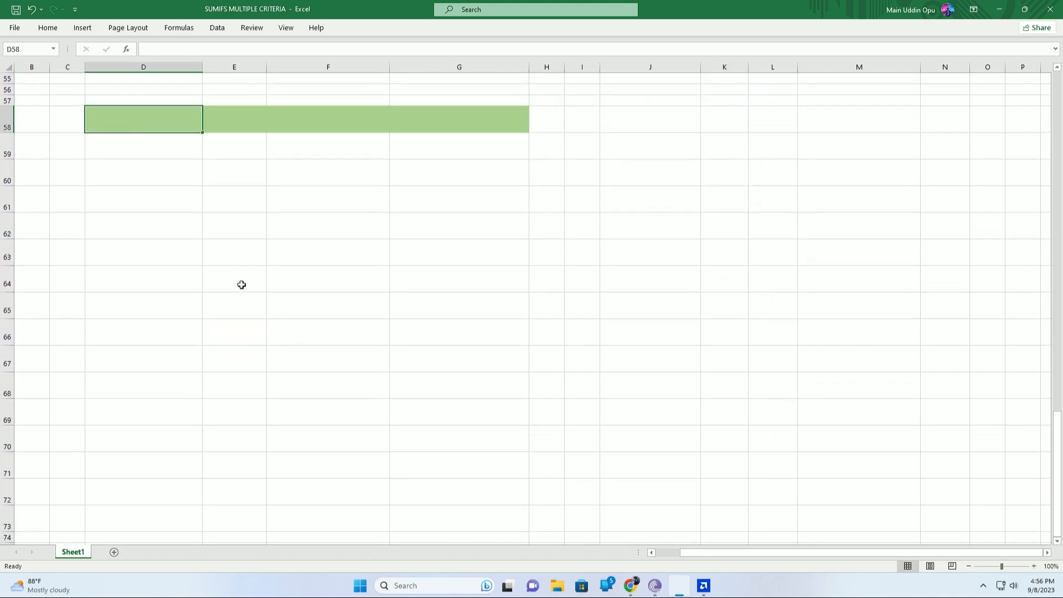
{"action": "type", "text": "Brand namer"}
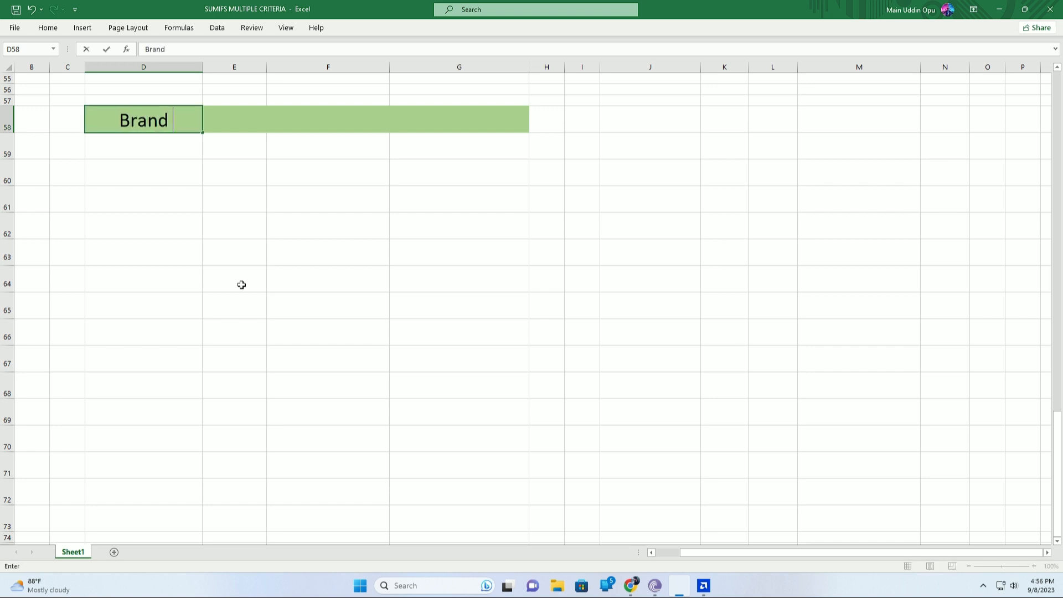
{"action": "key", "text": "BackSpace"}
{"action": "left_click", "coordinate": [159, 123]}
{"action": "key", "text": "BackSpace"}
{"action": "type", "text": "N"}
{"action": "left_click", "coordinate": [232, 198]}
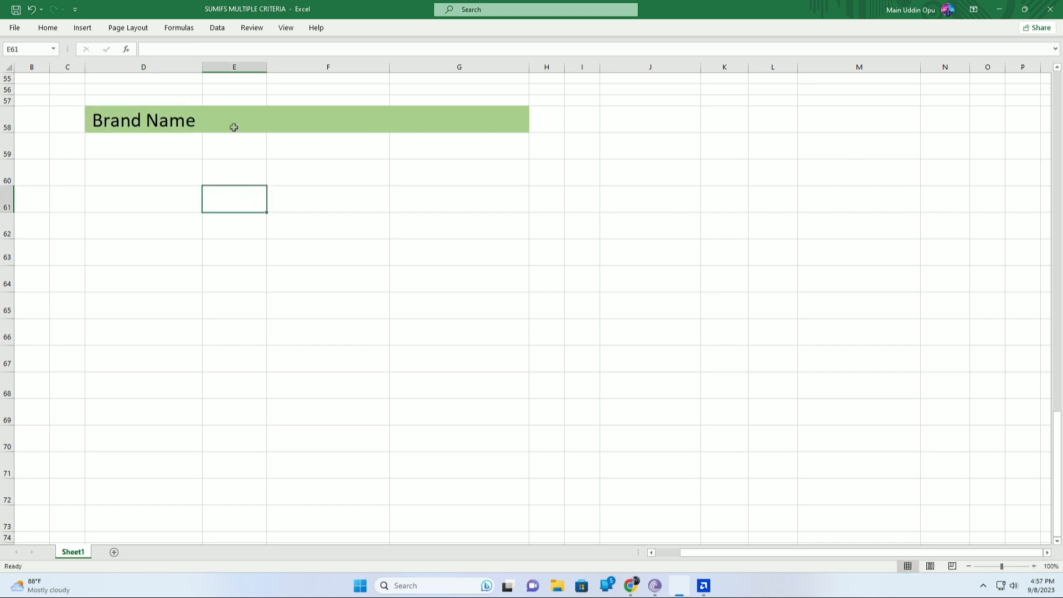
Enter the headers "Month", "Place" and "Selling Quantity" in cells E58, F58 and G58.
{"action": "left_click", "coordinate": [236, 119]}
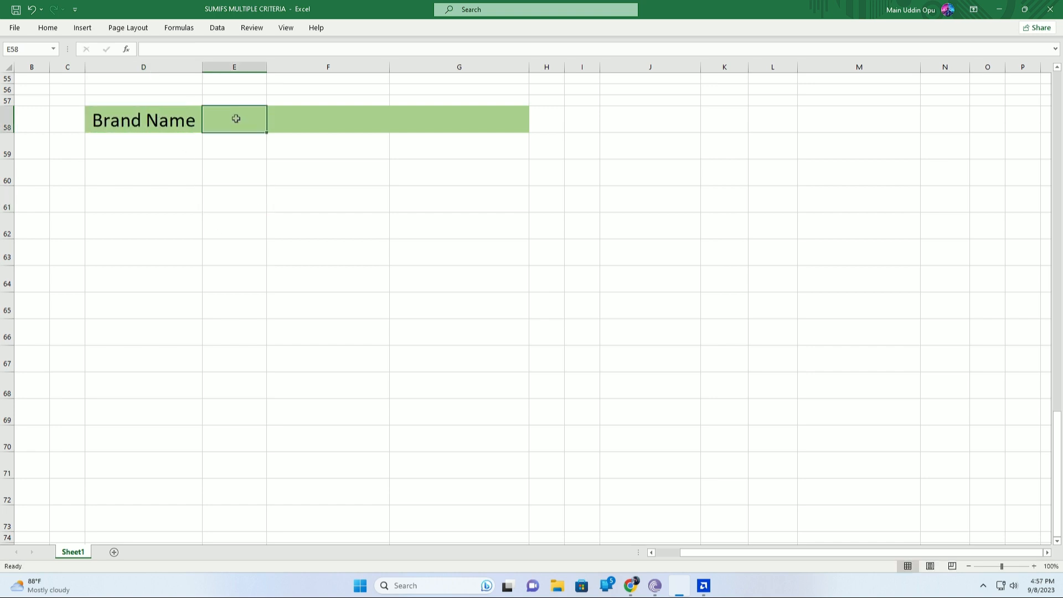
{"action": "type", "text": "Month"}
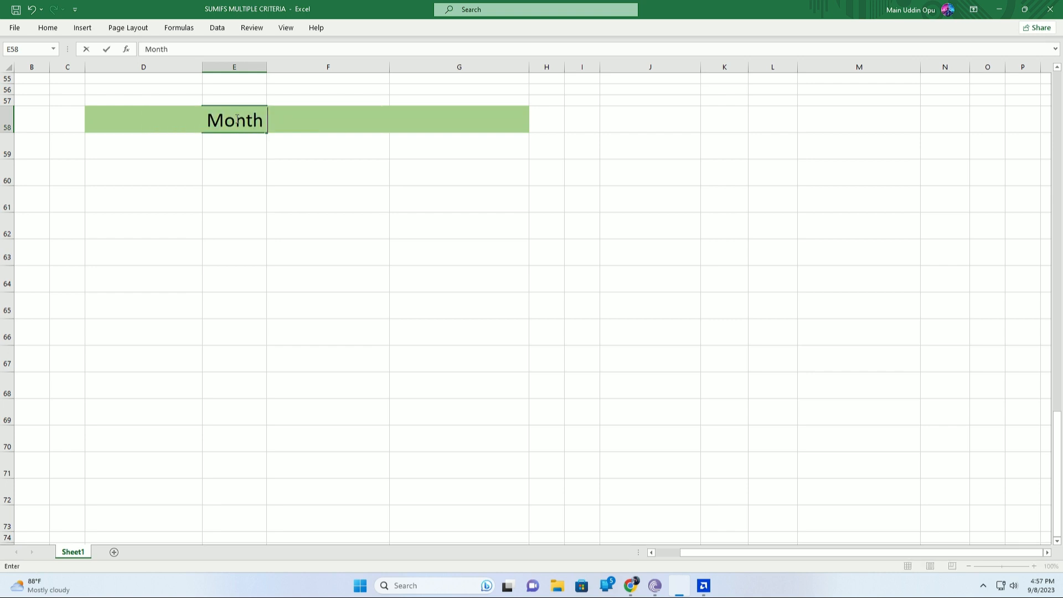
{"action": "key", "text": "Tab"}
{"action": "type", "text": "Place"}
{"action": "key", "text": "Tab"}
{"action": "type", "text": "S"}
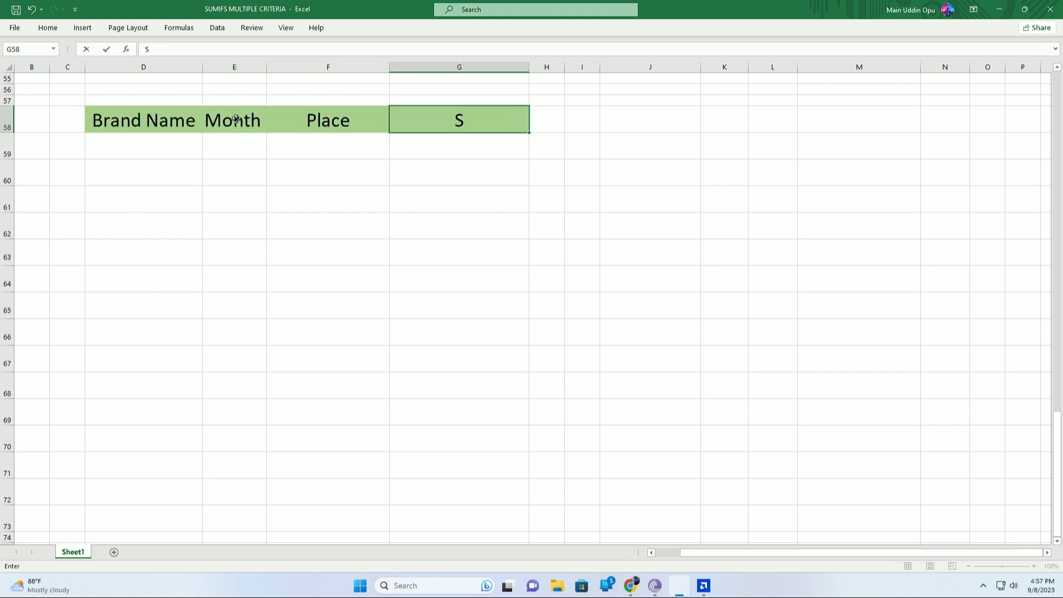
{"action": "type", "text": "elling Quantity"}
Enter the brand names IPHONE in D59 and SAMSUNG in D60.
{"action": "left_click", "coordinate": [141, 144]}
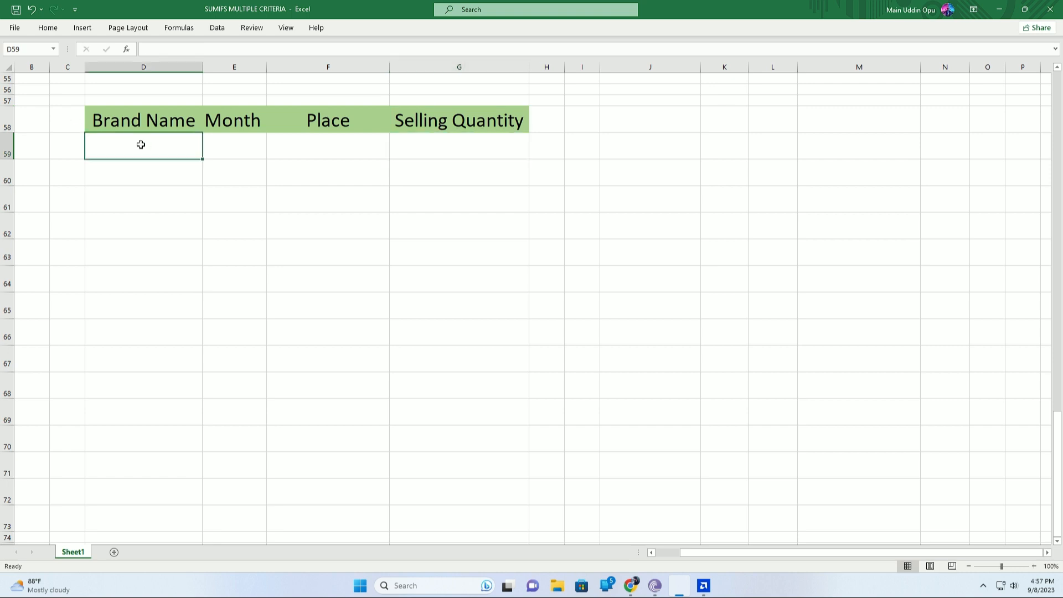
{"action": "type", "text": "IPHONE"}
{"action": "key", "text": "Return"}
{"action": "type", "text": "SAMSUNF"}
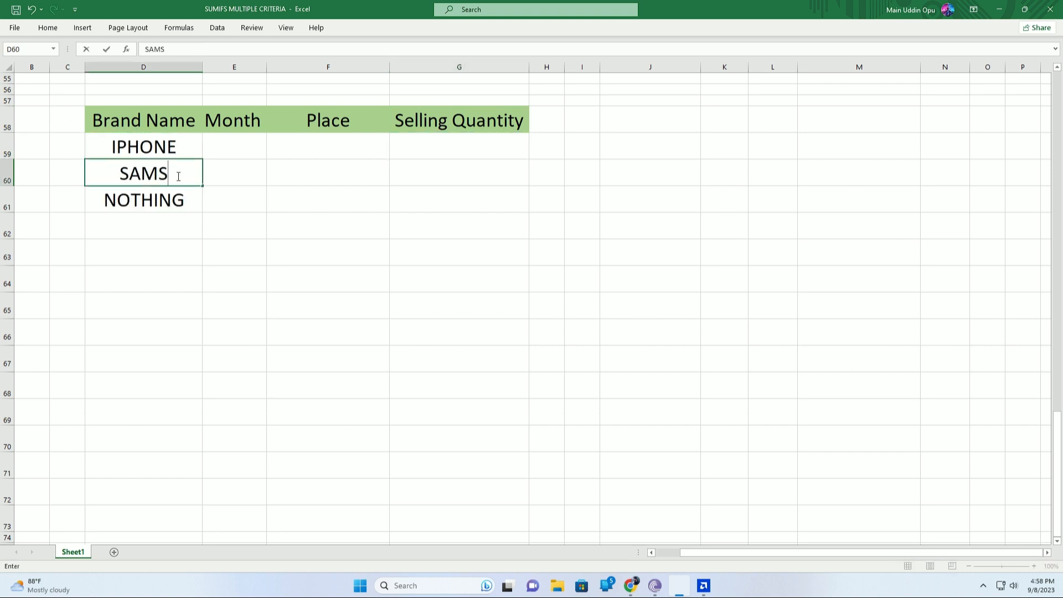
{"action": "key", "text": "BackSpace"}
{"action": "type", "text": "G"}
{"action": "left_click", "coordinate": [165, 218]}
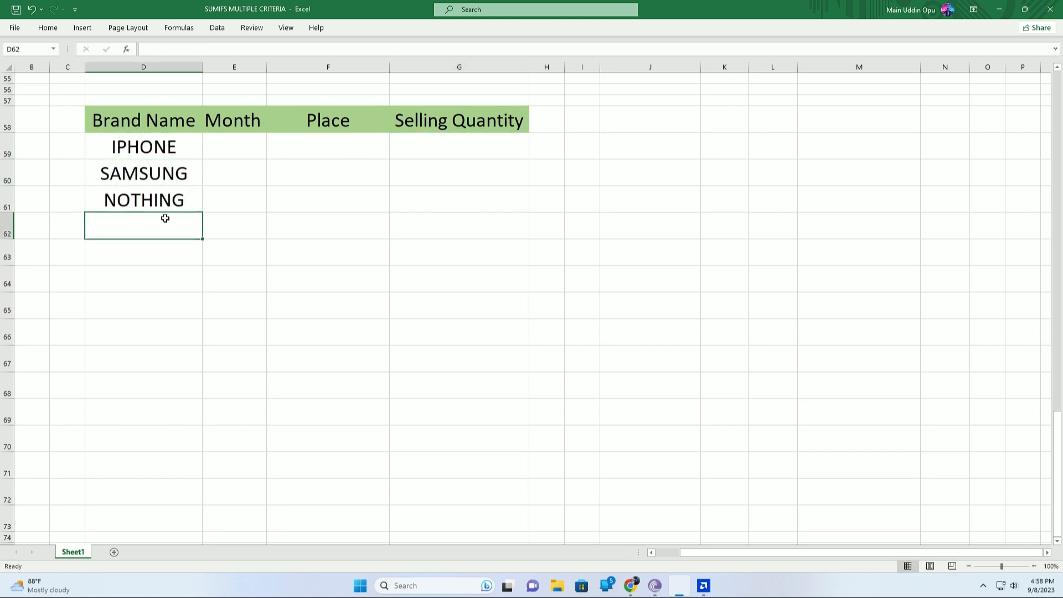
Enter the brand names NOTHING, NOKIA and ONEPLUS in cells D61 to D63.
{"action": "key", "text": "Up"}
{"action": "key", "text": "BackSpace"}
{"action": "type", "text": "NOTHING"}
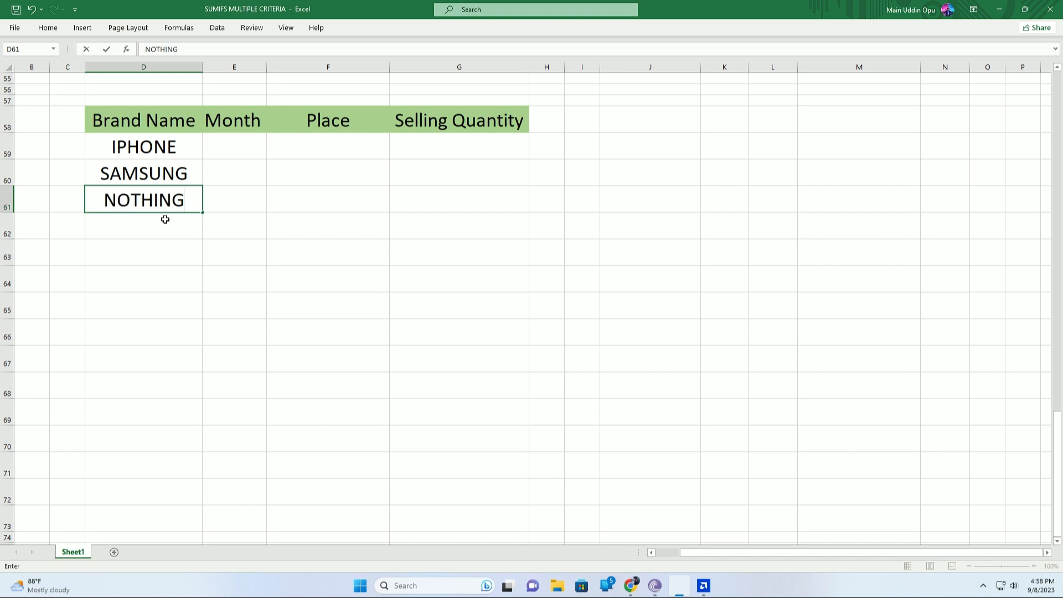
{"action": "key", "text": "Return"}
{"action": "type", "text": "NOKIA"}
{"action": "key", "text": "Return"}
{"action": "type", "text": "ONEPLUS"}
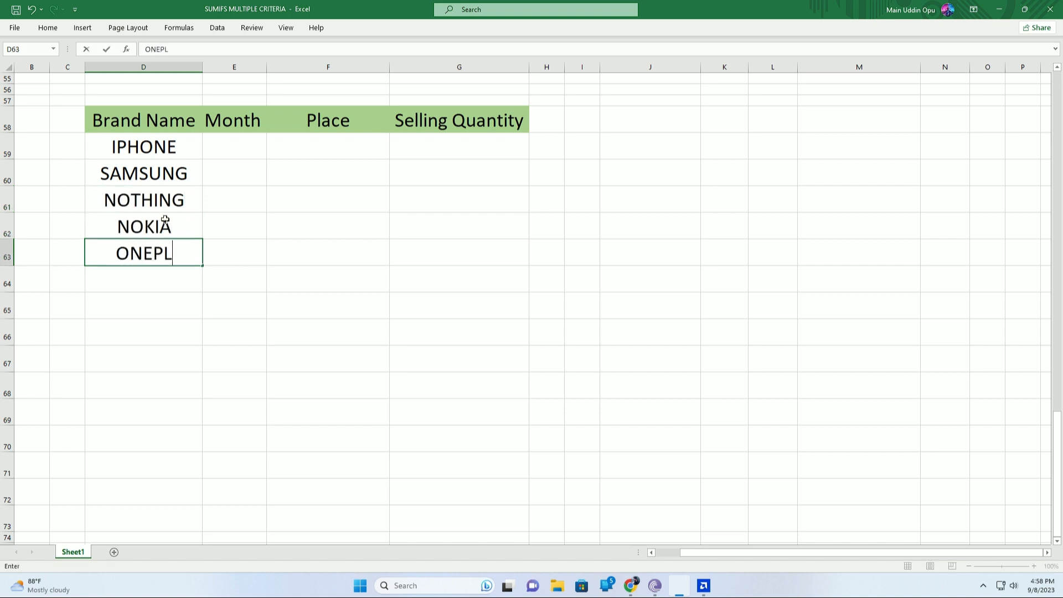
{"action": "left_click", "coordinate": [233, 349]}
Copy the five brand names in D59:D63 and paste them at D64 and again at D69.
{"action": "left_click_drag", "start_coordinate": [143, 147], "coordinate": [155, 253]}
{"action": "key", "text": "ctrl+c"}
{"action": "left_click", "coordinate": [159, 274]}
{"action": "key", "text": "ctrl+v"}
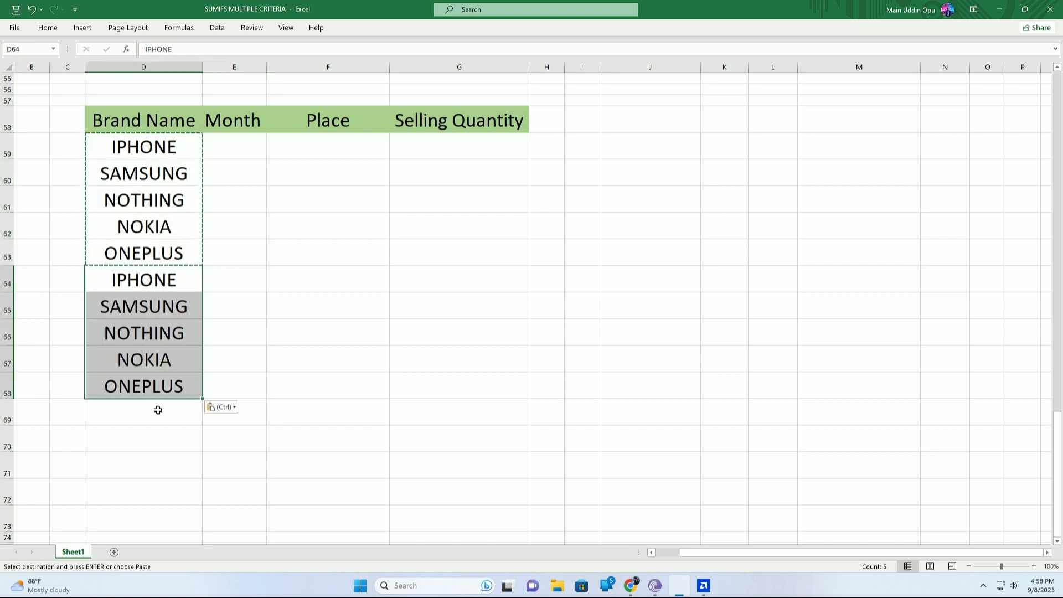
{"action": "left_click", "coordinate": [159, 410]}
{"action": "key", "text": "ctrl+v"}
Enter JAN in E59 and fill the month series down to MAY in E63.
{"action": "left_click", "coordinate": [234, 145]}
{"action": "type", "text": "JAN"}
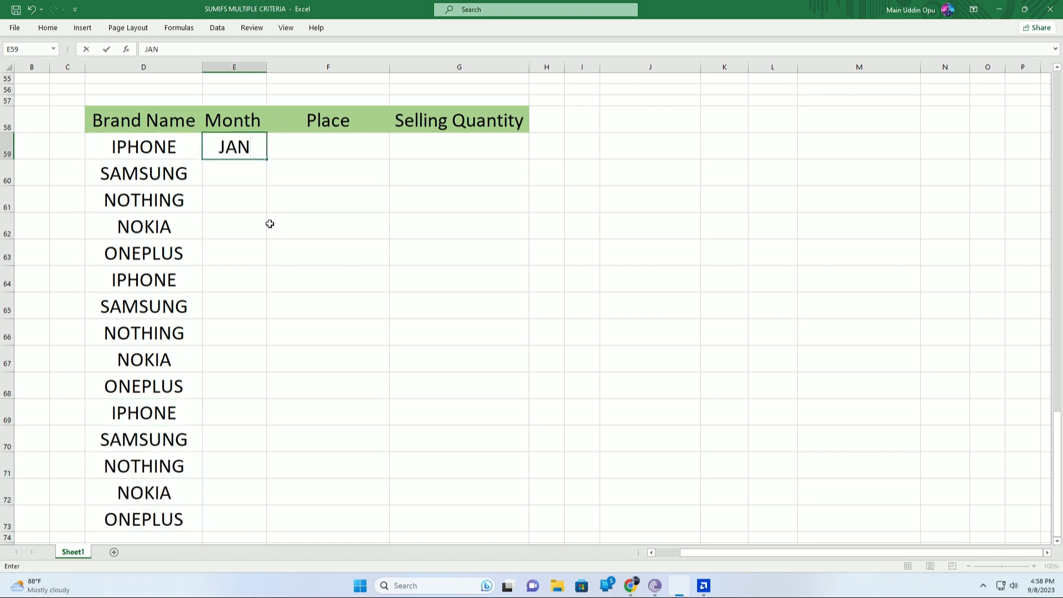
{"action": "key", "text": "ctrl+Return"}
{"action": "left_click_drag", "start_coordinate": [267, 160], "coordinate": [249, 277]}
Copy the months in E59:E63 and paste them at E64 and again at E69.
{"action": "key", "text": "ctrl+c"}
{"action": "key", "text": "ctrl+v"}
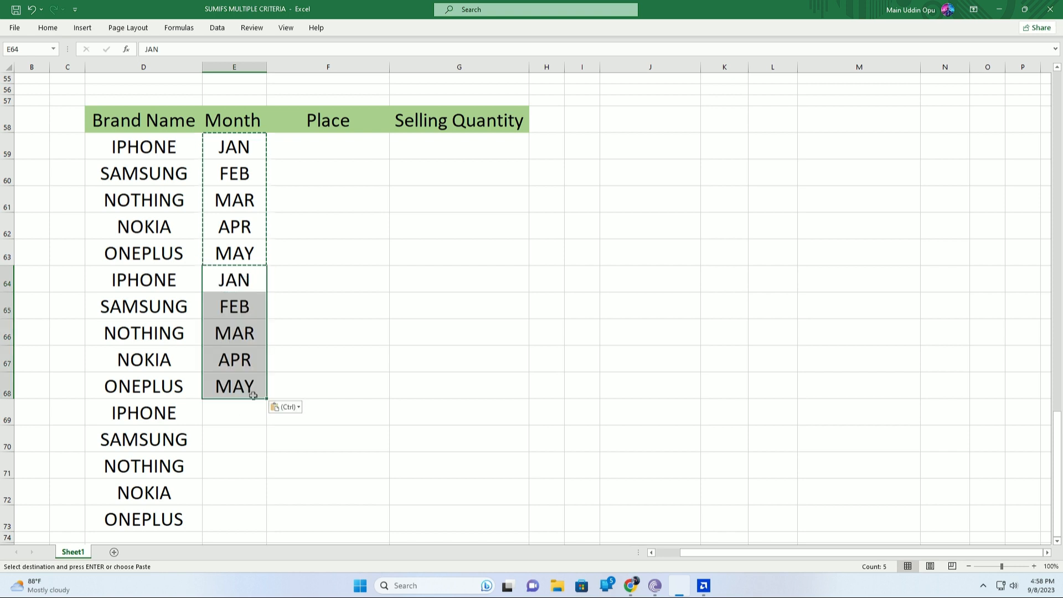
{"action": "left_click", "coordinate": [249, 408]}
{"action": "key", "text": "ctrl+v"}
{"action": "left_click", "coordinate": [339, 405]}
Enter the places GULSHAN, DHANMONDI and MALIBAGH in cells F59 to F61.
{"action": "left_click", "coordinate": [338, 145]}
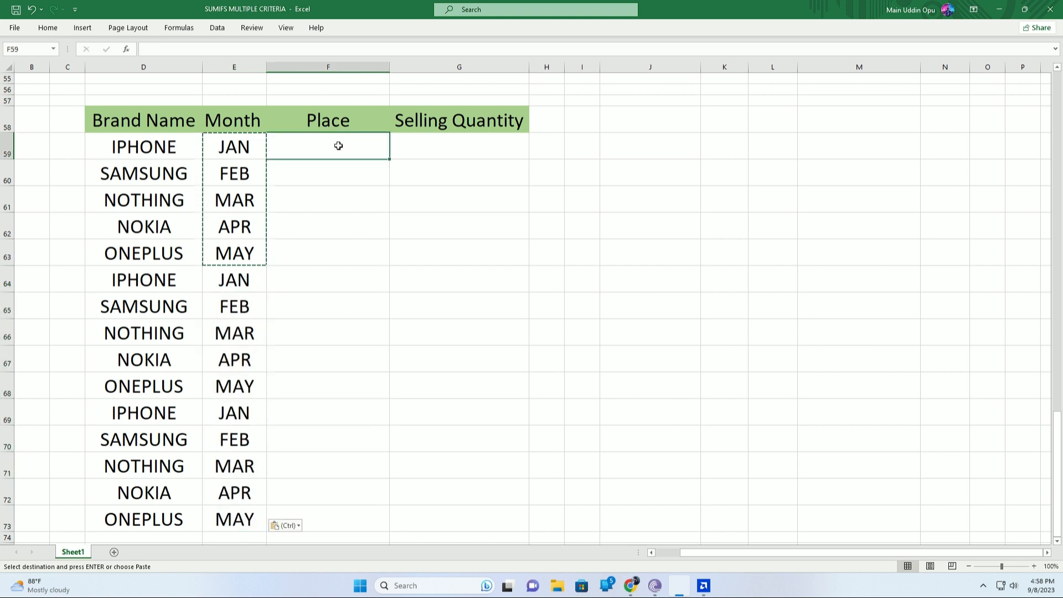
{"action": "type", "text": "GULSHAN"}
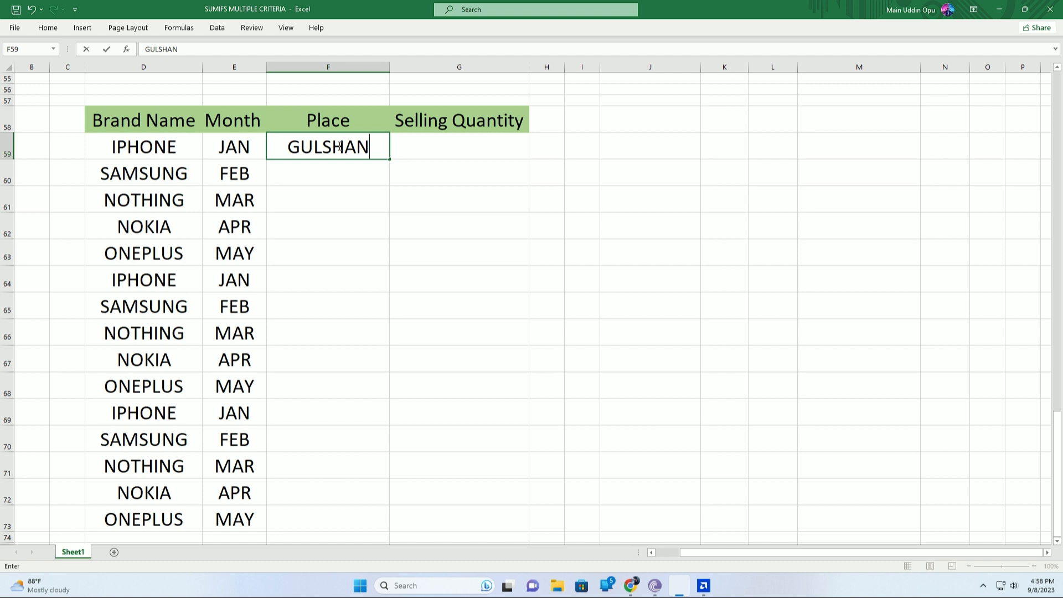
{"action": "key", "text": "Return"}
{"action": "type", "text": "DHA"}
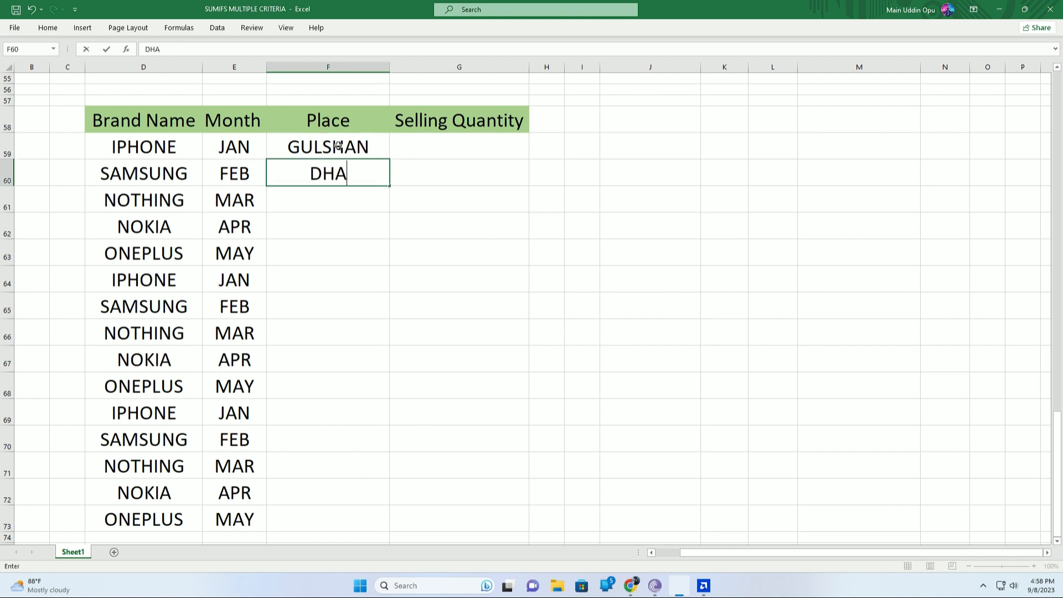
{"action": "type", "text": "NMONDI"}
{"action": "key", "text": "Return"}
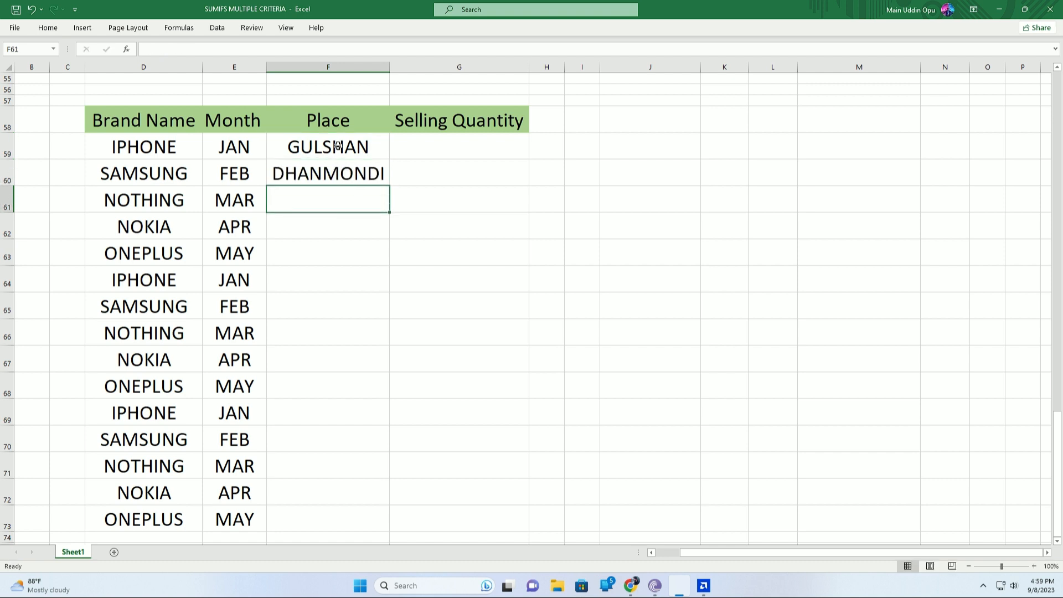
{"action": "type", "text": "MALIBAGH"}
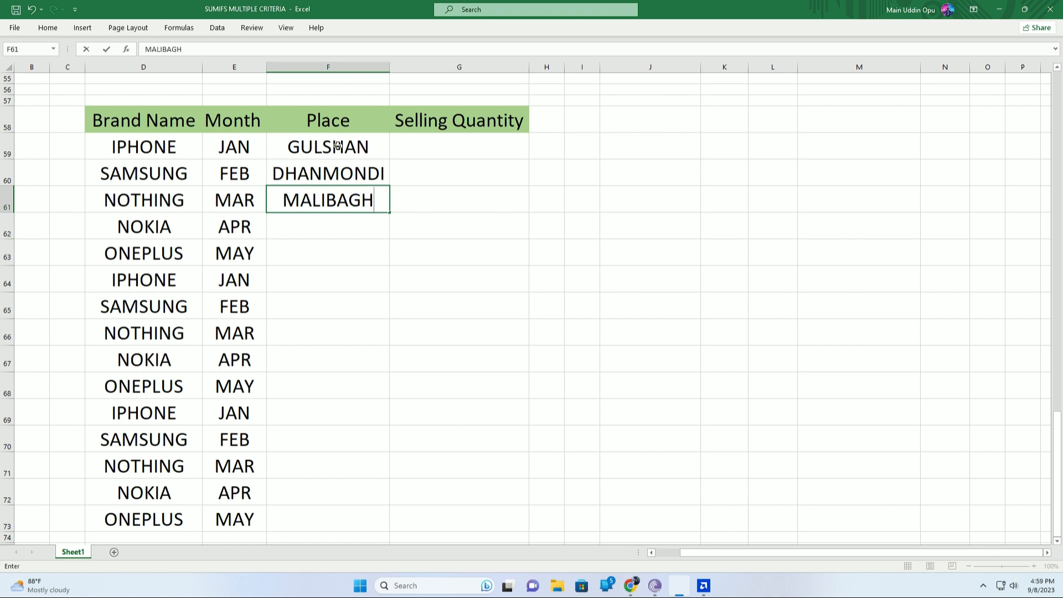
{"action": "key", "text": "Return"}
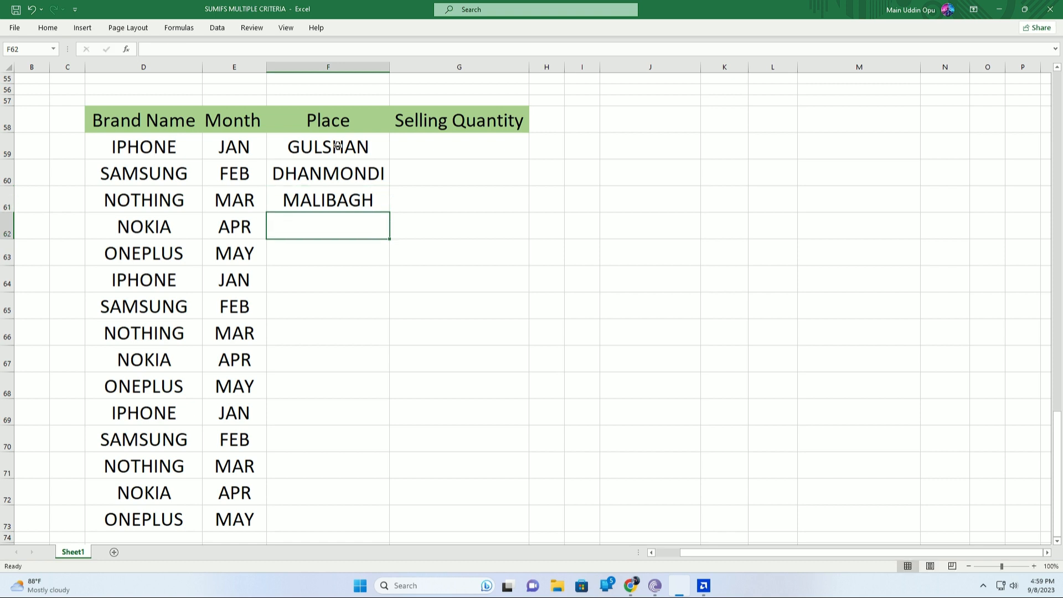
Enter the places BANANI in F62 and MOTIJHEEL in F63.
{"action": "type", "text": "BANANN"}
{"action": "key", "text": "BackSpace"}
{"action": "type", "text": "O"}
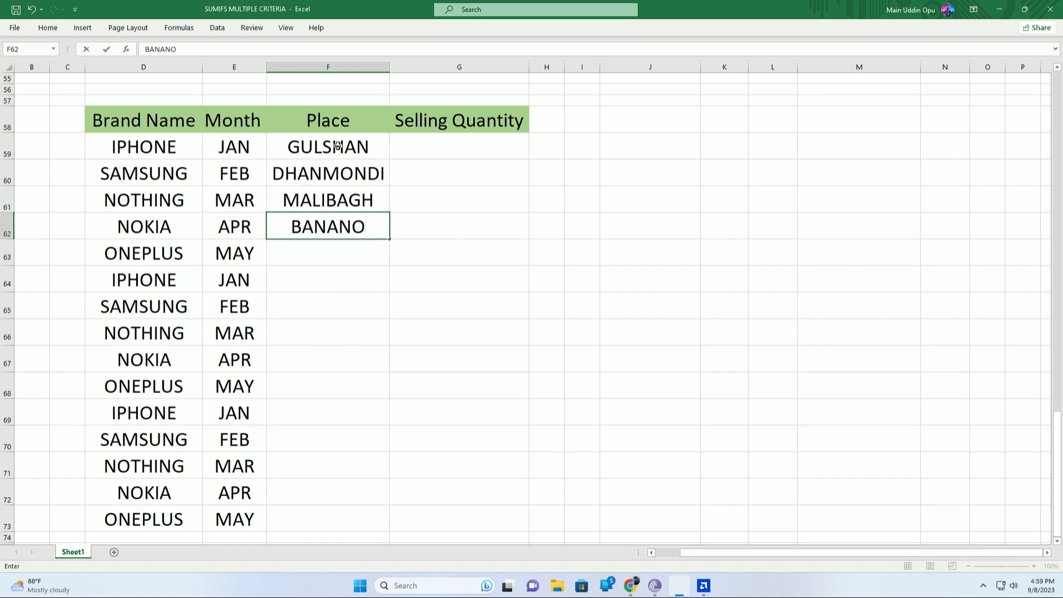
{"action": "key", "text": "BackSpace"}
{"action": "type", "text": "U"}
{"action": "key", "text": "BackSpace"}
{"action": "type", "text": "I"}
{"action": "key", "text": "Return"}
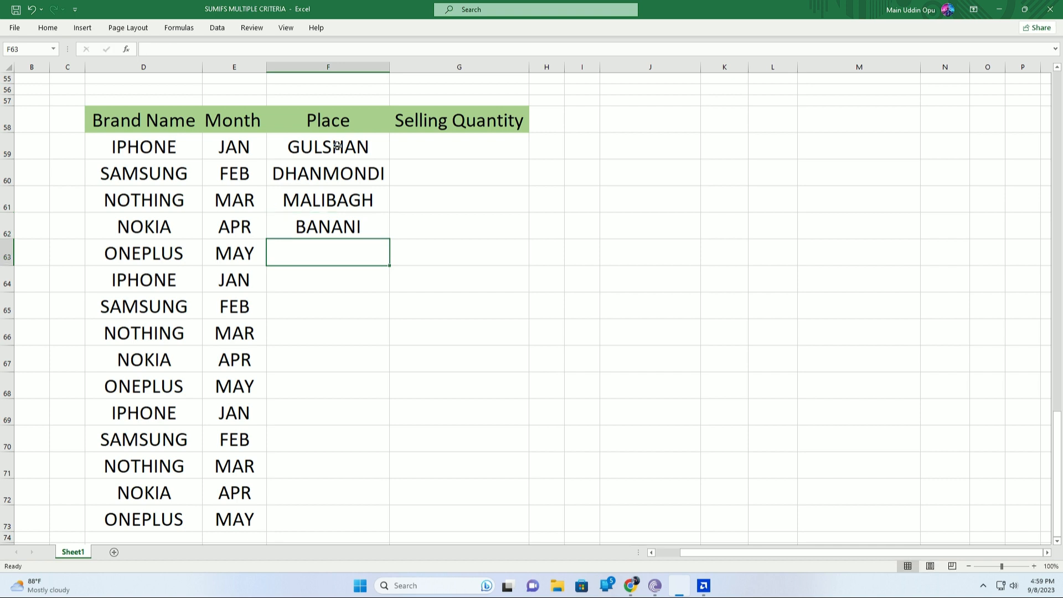
{"action": "type", "text": "MOTIJHEEL"}
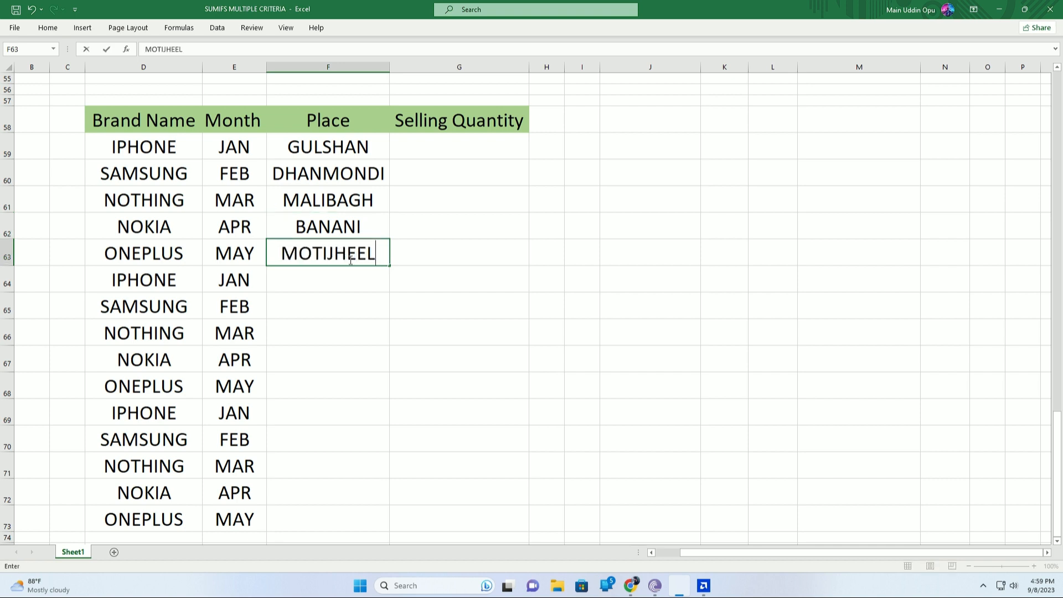
{"action": "key", "text": "Return"}
Copy the five places in F59:F63 and paste them at F64 and again at F69.
{"action": "left_click_drag", "start_coordinate": [331, 147], "coordinate": [331, 253]}
{"action": "key", "text": "ctrl+c"}
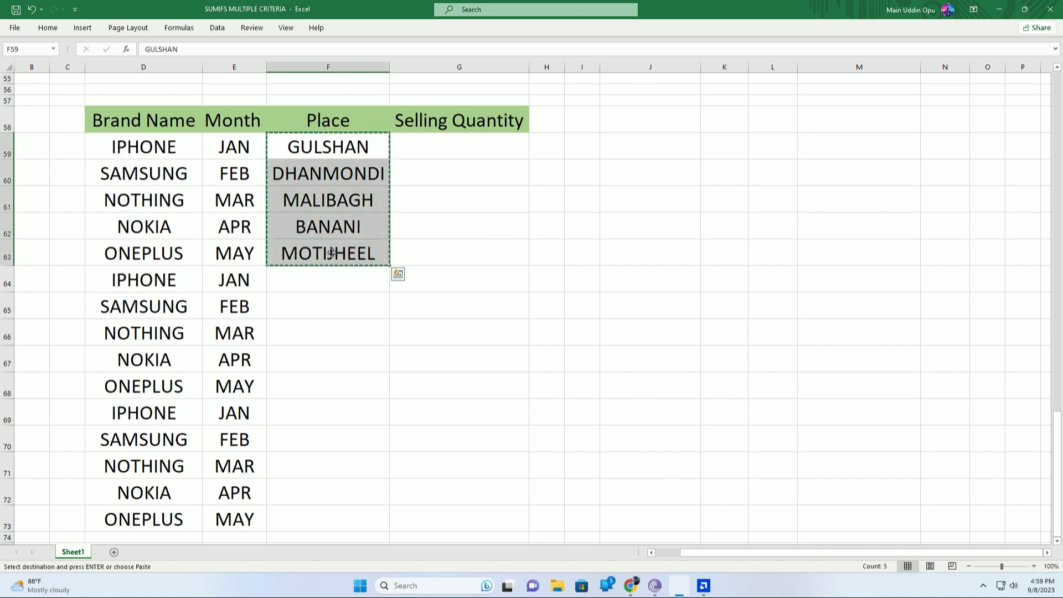
{"action": "left_click", "coordinate": [318, 276]}
{"action": "key", "text": "ctrl+v"}
{"action": "left_click", "coordinate": [325, 410]}
{"action": "key", "text": "ctrl+v"}
{"action": "left_click", "coordinate": [450, 420]}
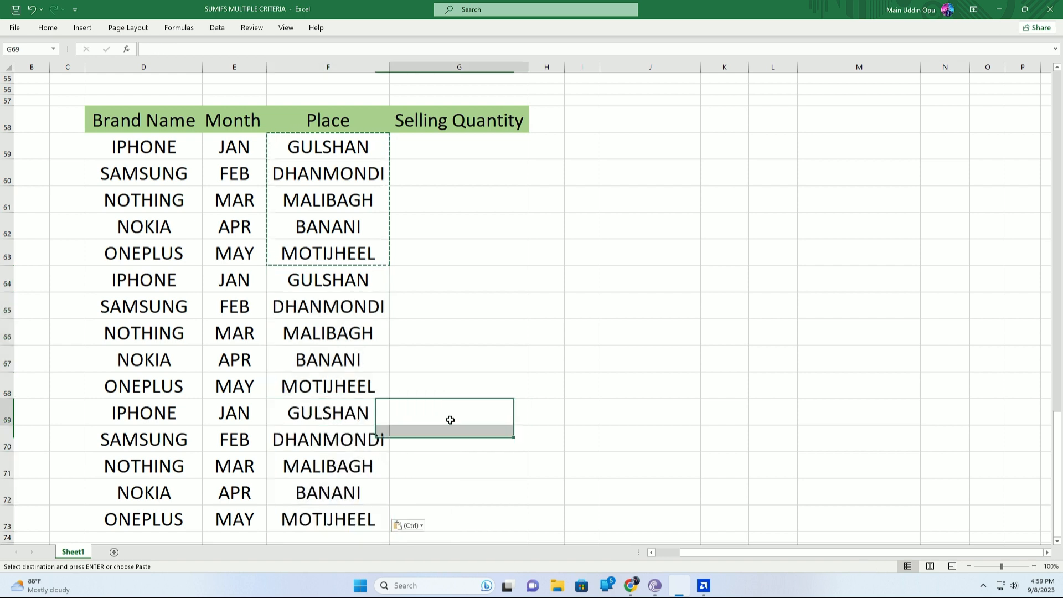
Enter the selling quantities 300, 200, 600, 100, 150, 400, 500 and 660 in cells G59 to G66.
{"action": "left_click", "coordinate": [465, 147]}
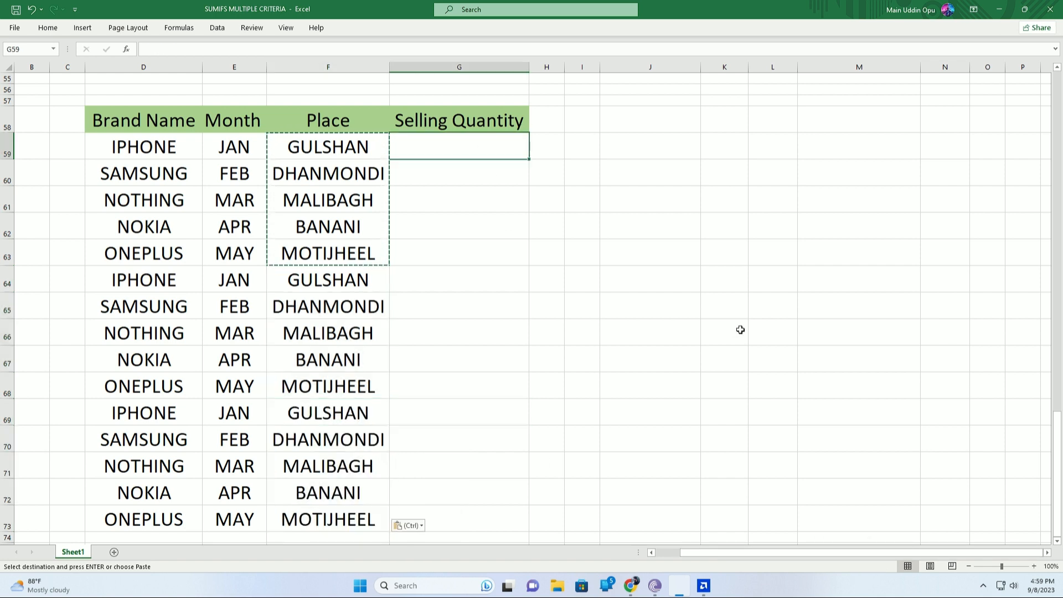
{"action": "key", "text": "Escape"}
{"action": "type", "text": "300"}
{"action": "key", "text": "Return"}
{"action": "type", "text": "200"}
{"action": "key", "text": "Return"}
{"action": "type", "text": "600"}
{"action": "key", "text": "Return"}
{"action": "type", "text": "10"}
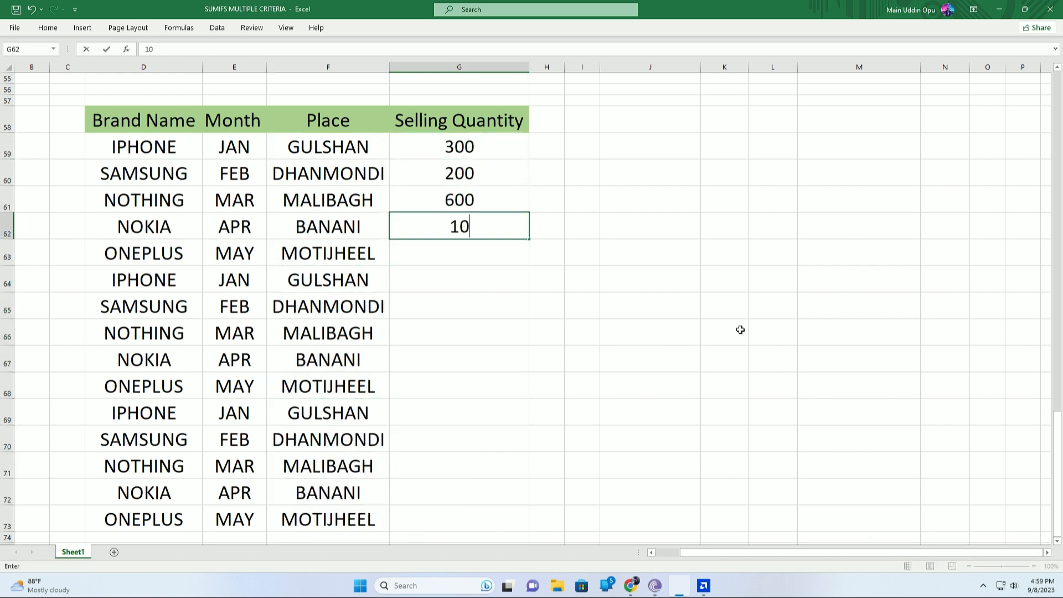
{"action": "type", "text": "0 150 400 500 66"}
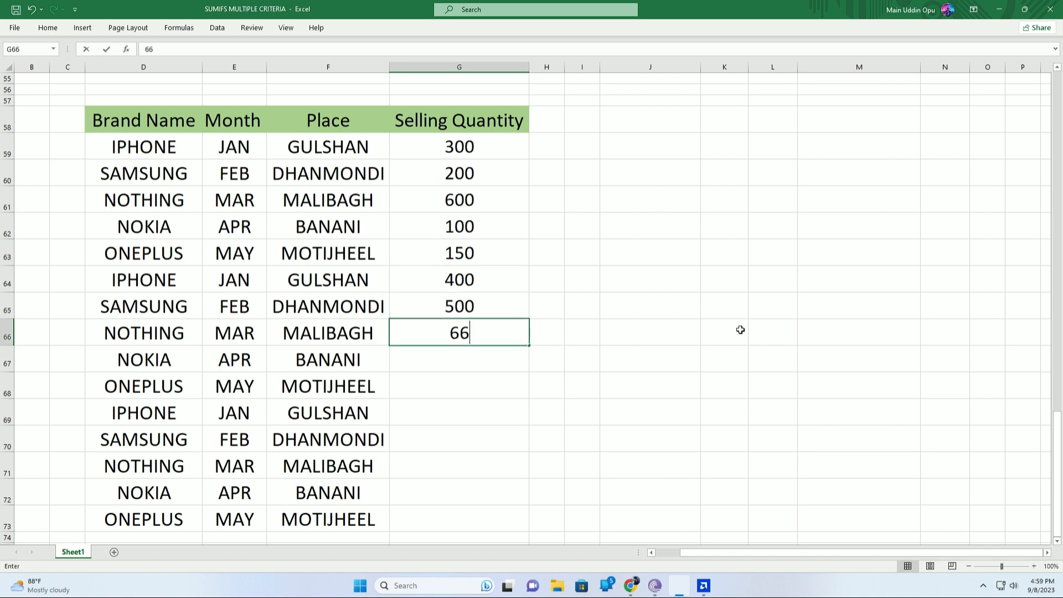
{"action": "type", "text": "0"}
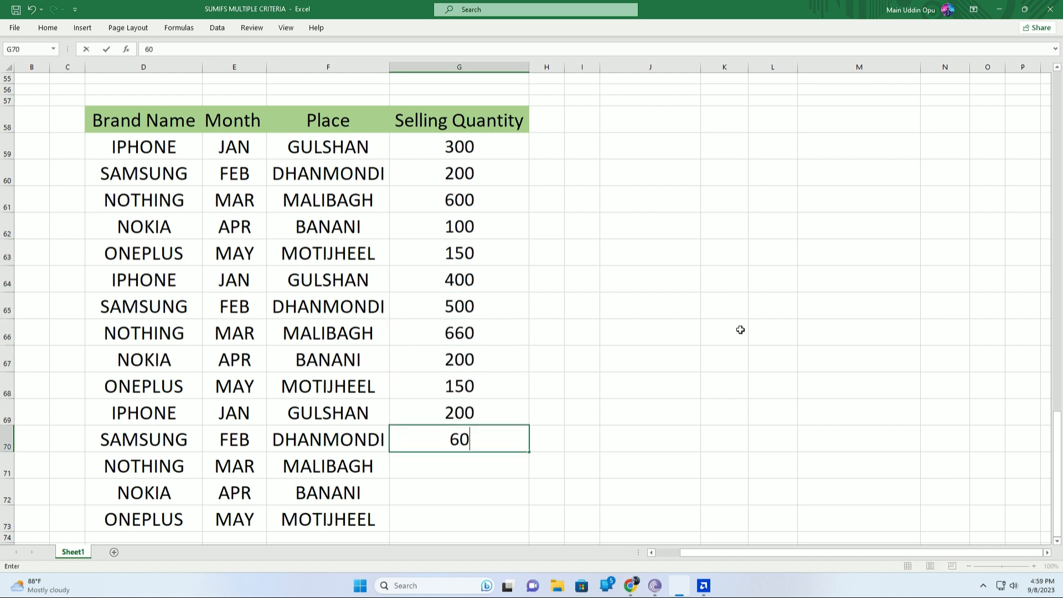
Enter the selling quantities 200, 150, 200, 600, 800, 400 and 200 in cells G67 to G73.
{"action": "type", "text": " 200 150 200 600"}
{"action": "key", "text": "Return"}
{"action": "type", "text": "800"}
{"action": "key", "text": "Return"}
{"action": "type", "text": "400"}
{"action": "key", "text": "Return"}
{"action": "type", "text": "200"}
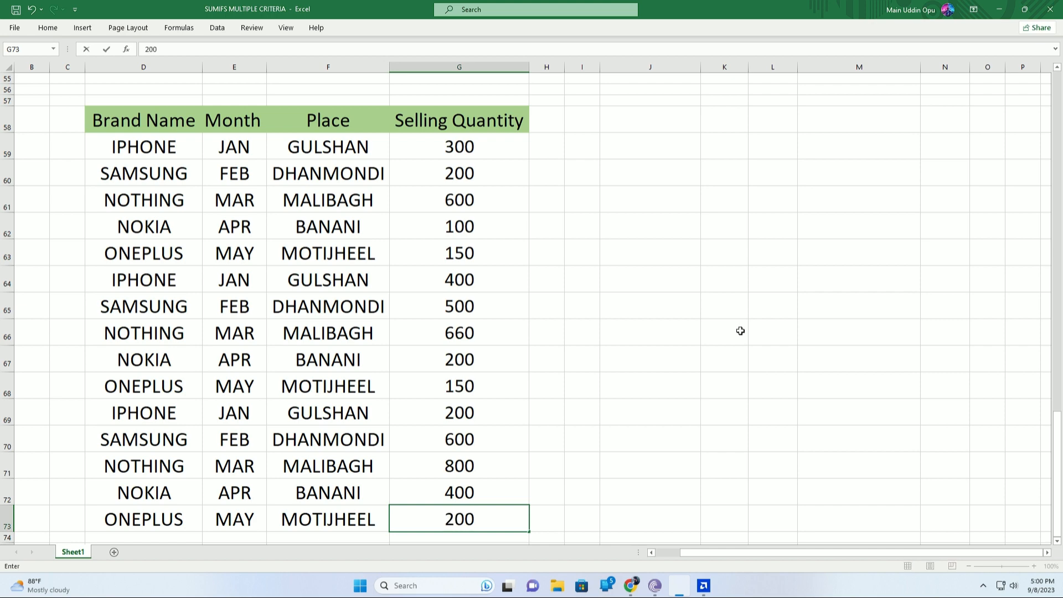
{"action": "left_click", "coordinate": [485, 252]}
Enter the header Criteria 1 in J62 and extend the series into K62 as Criteria 2.
{"action": "left_click", "coordinate": [641, 256]}
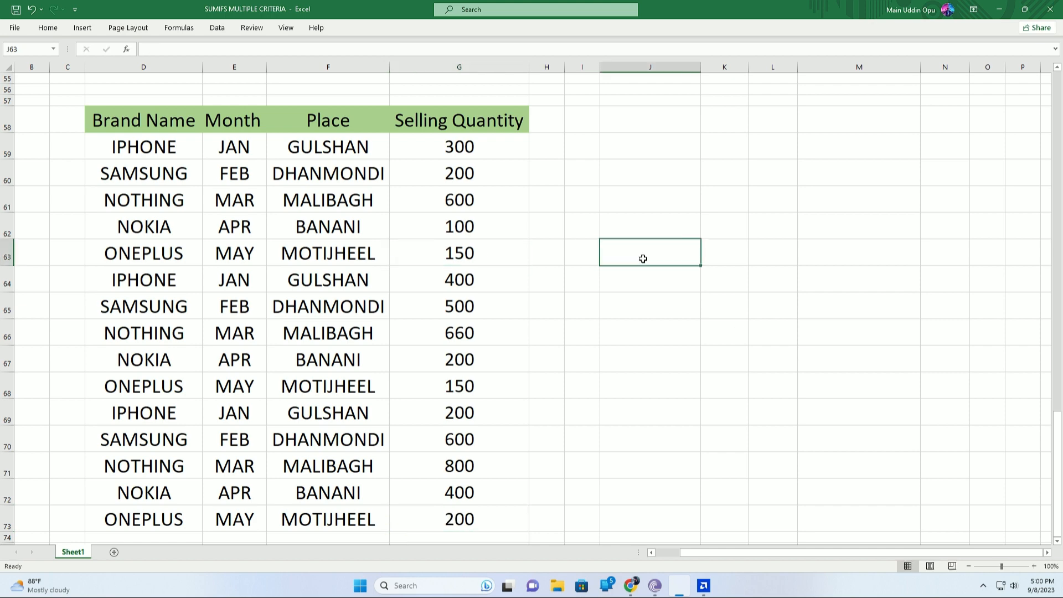
{"action": "type", "text": "Cri"}
{"action": "key", "text": "Escape"}
{"action": "key", "text": "Up"}
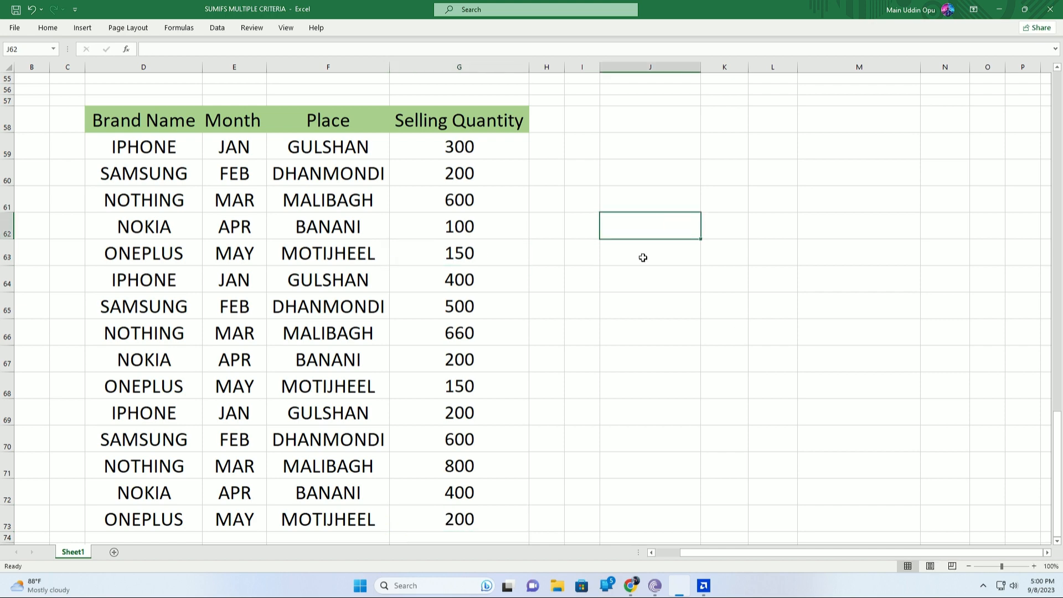
{"action": "type", "text": "Criteria 1"}
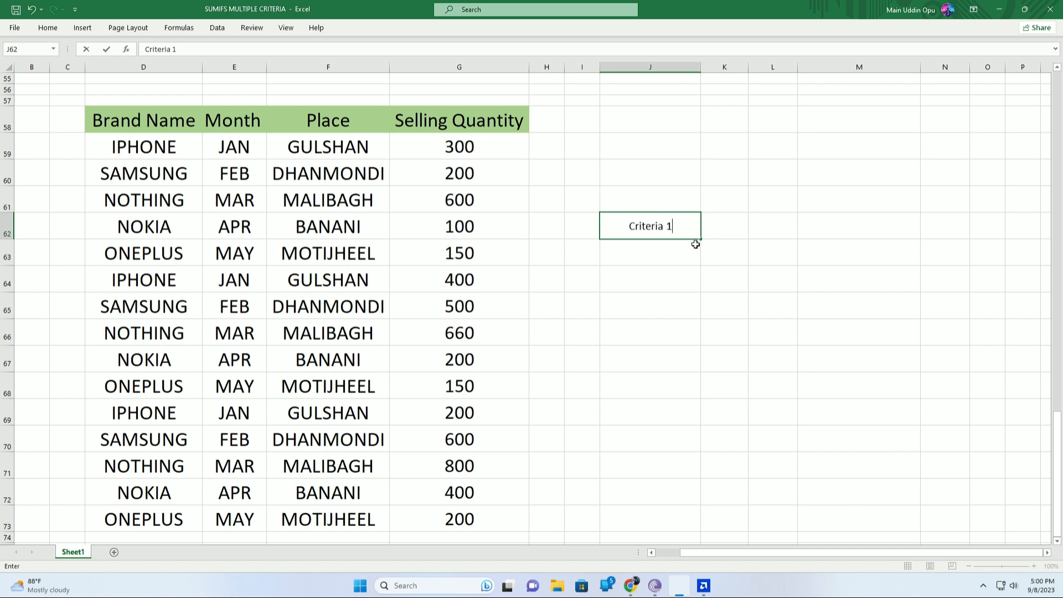
{"action": "left_click_drag", "start_coordinate": [703, 242], "coordinate": [737, 241]}
{"action": "left_click", "coordinate": [674, 256]}
Copy the five brand names in D59:D63 and paste them under Criteria 1 from J63.
{"action": "left_click_drag", "start_coordinate": [166, 143], "coordinate": [119, 254]}
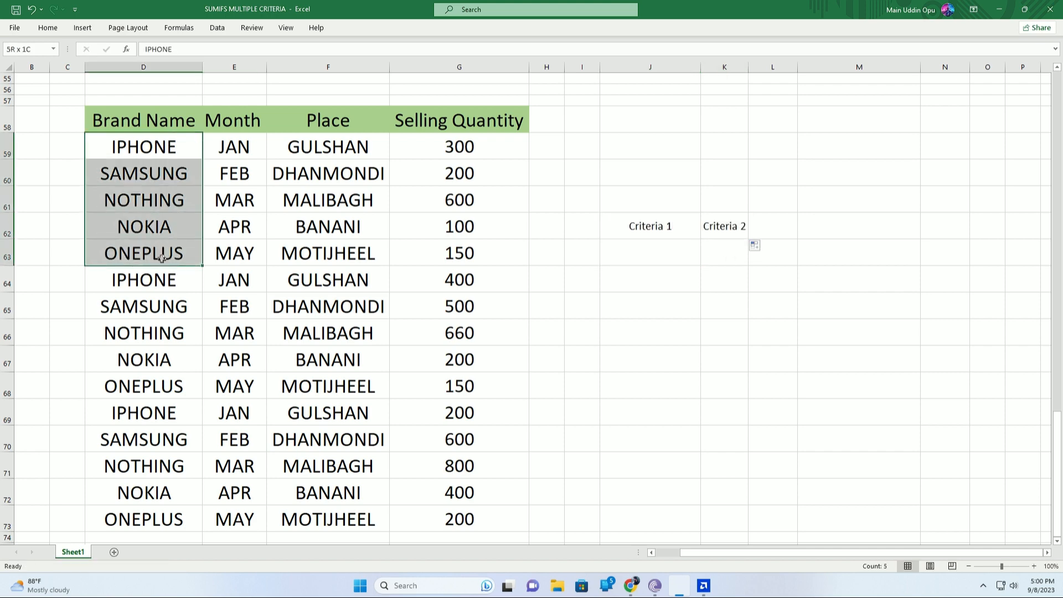
{"action": "key", "text": "ctrl+c"}
{"action": "left_click", "coordinate": [650, 253]}
{"action": "key", "text": "ctrl+v"}
Copy the five months in E59:E63 and paste them under Criteria 2 from K63.
{"action": "left_click_drag", "start_coordinate": [234, 147], "coordinate": [234, 253]}
{"action": "key", "text": "ctrl+c"}
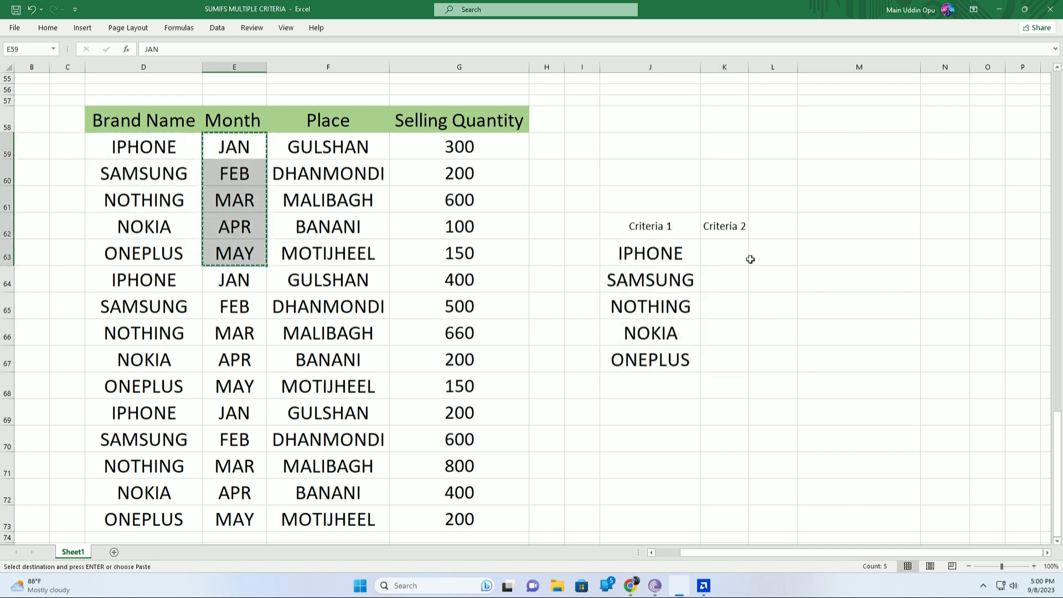
{"action": "left_click_drag", "start_coordinate": [731, 253], "coordinate": [718, 327]}
{"action": "key", "text": "ctrl+v"}
{"action": "left_click", "coordinate": [731, 409]}
Start a SUMIFS formula in L63 with the selling quantities G59:G73 as the sum range.
{"action": "left_click", "coordinate": [772, 251]}
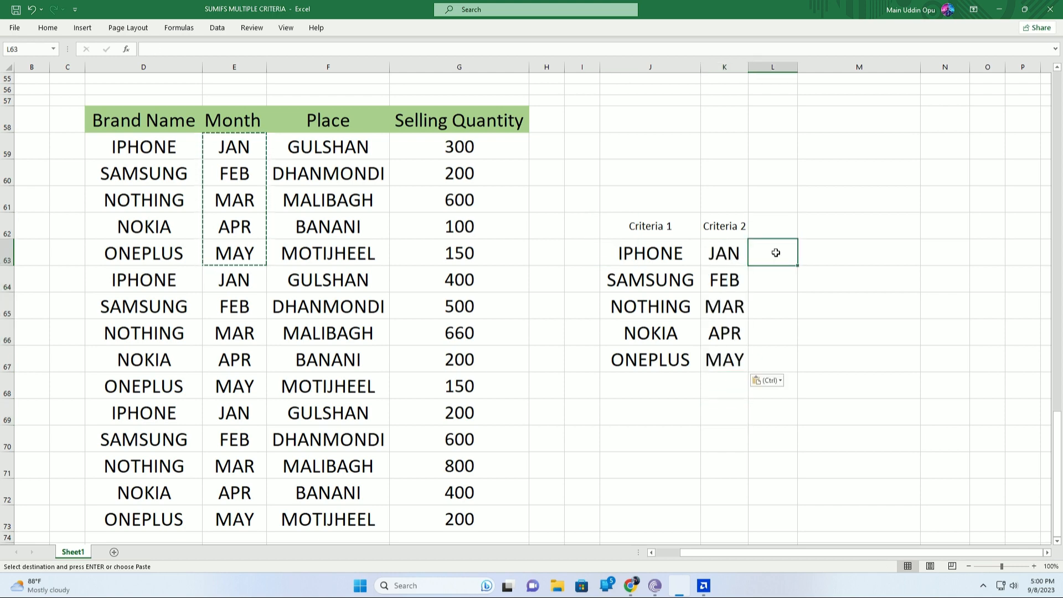
{"action": "type", "text": "="}
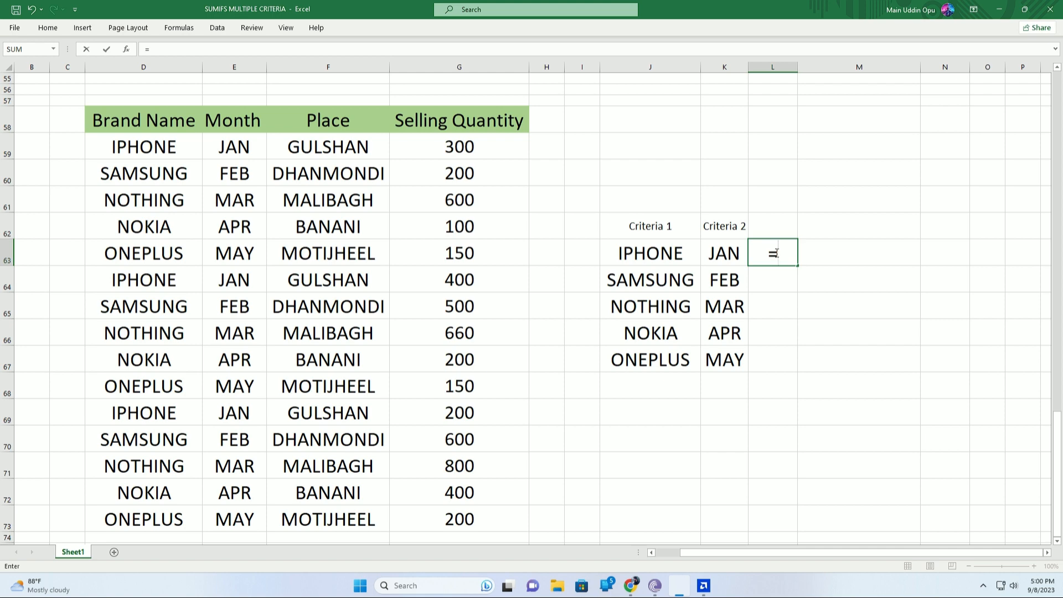
{"action": "type", "text": "sum"}
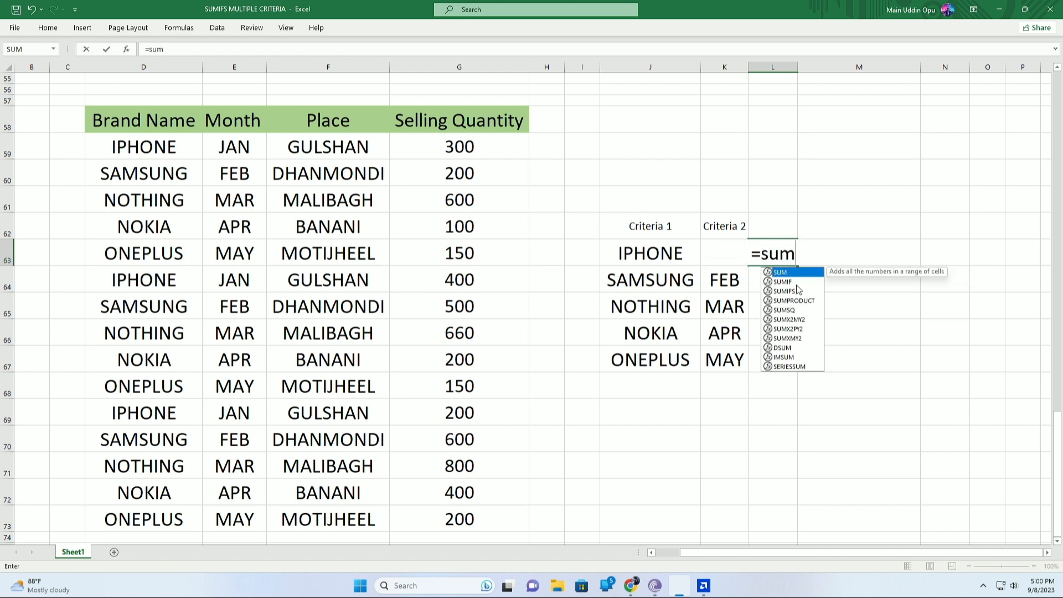
{"action": "double_click", "coordinate": [786, 290]}
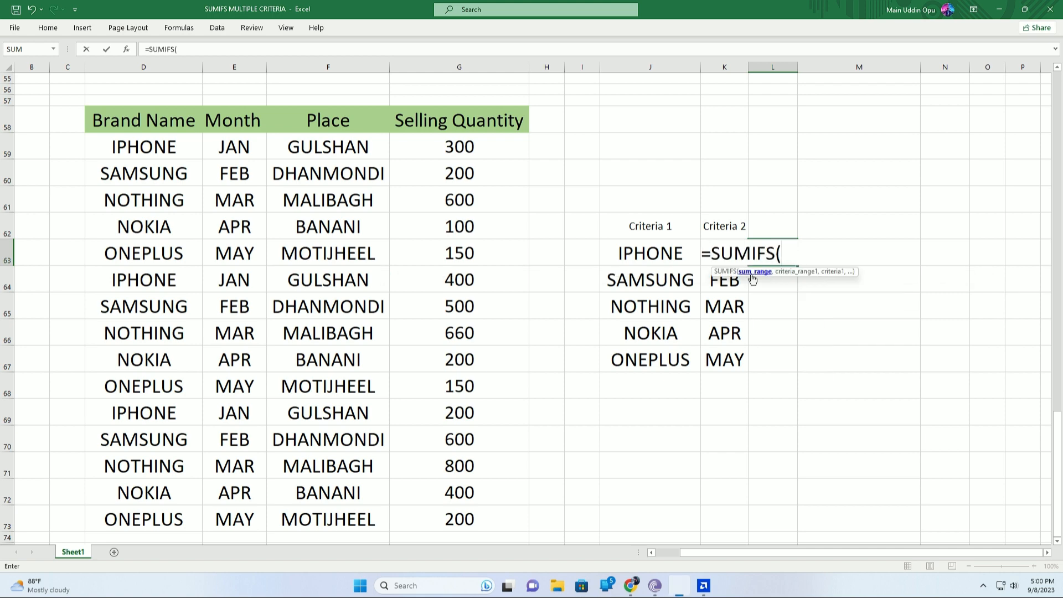
{"action": "left_click_drag", "start_coordinate": [459, 148], "coordinate": [453, 526]}
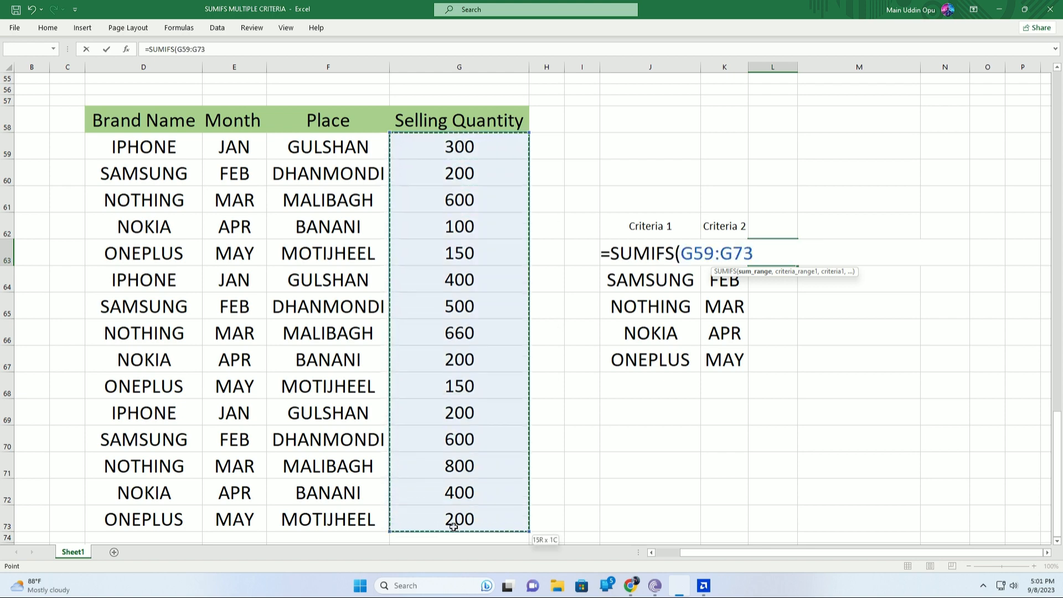
{"action": "type", "text": ".,"}
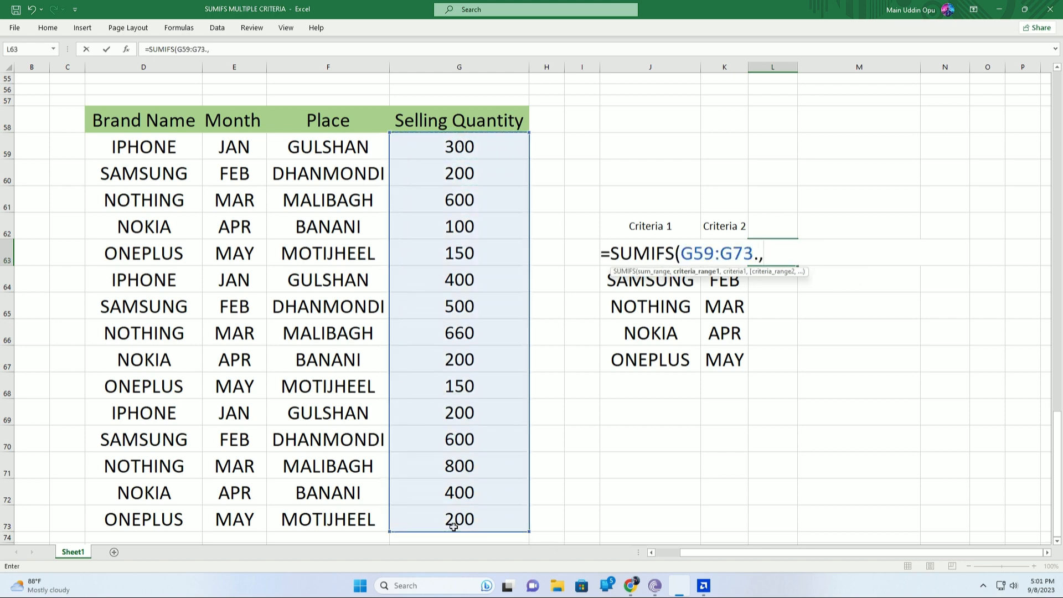
{"action": "key", "text": "BackSpace"}
{"action": "key", "text": "BackSpace"}
{"action": "type", "text": ","}
Add the brand range D59:D73 as the first criteria range and J63 as its criterion.
{"action": "left_click_drag", "start_coordinate": [145, 147], "coordinate": [143, 517]}
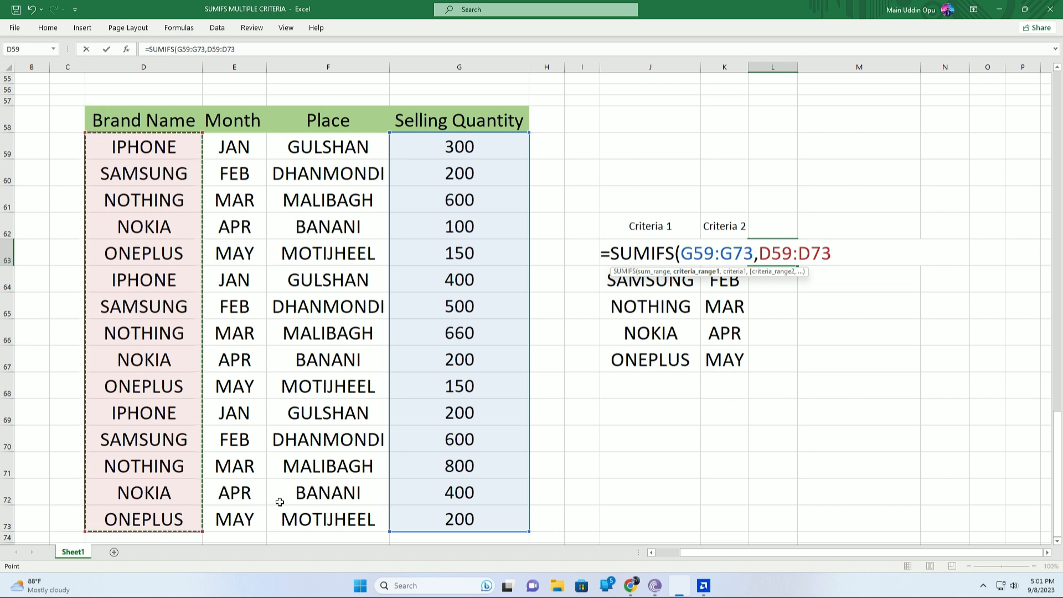
{"action": "type", "text": ","}
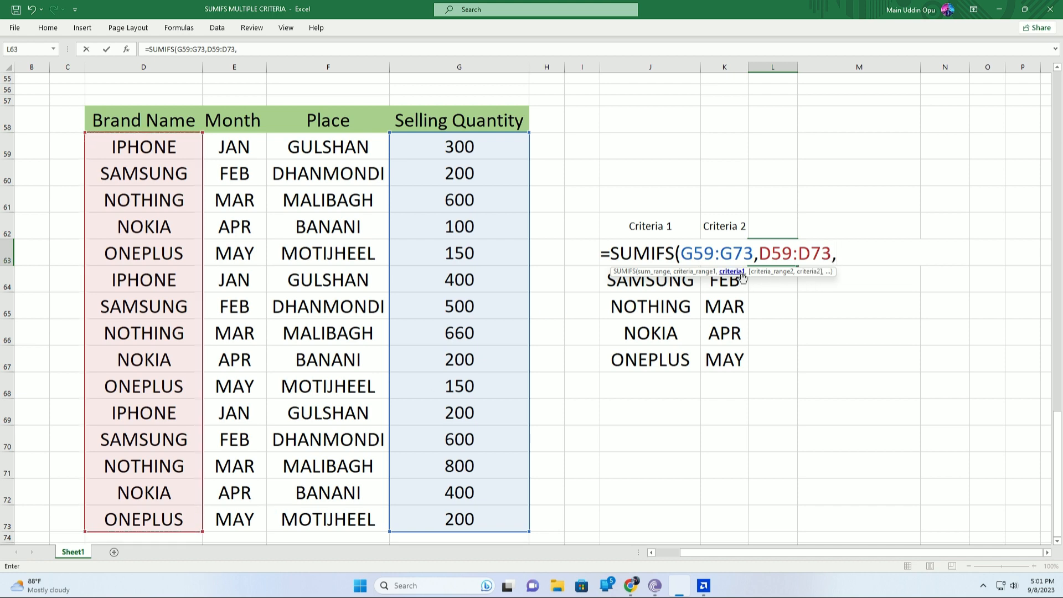
{"action": "left_click", "coordinate": [612, 230]}
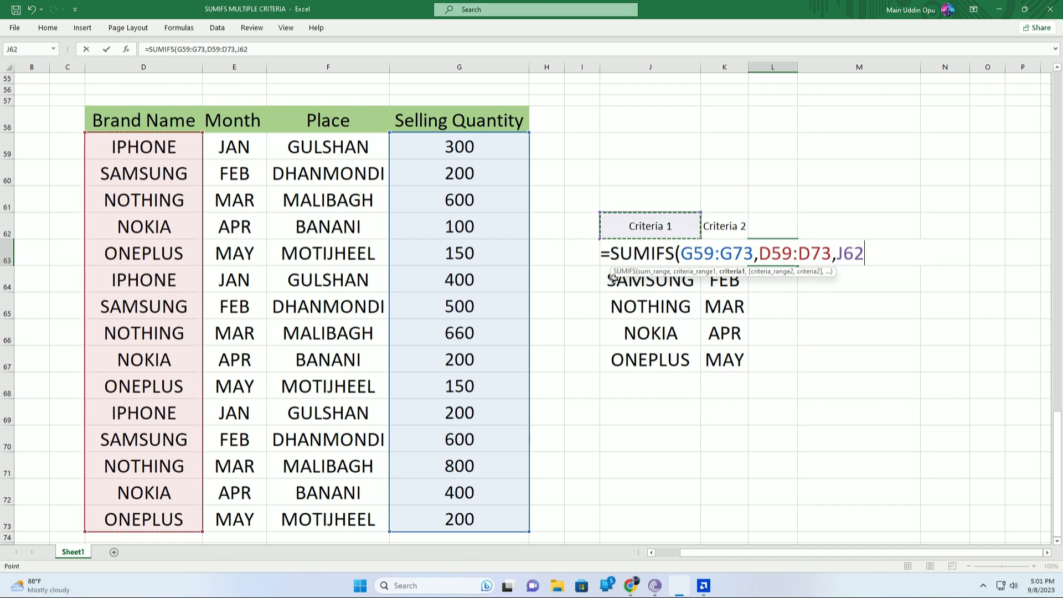
{"action": "key", "text": "Down"}
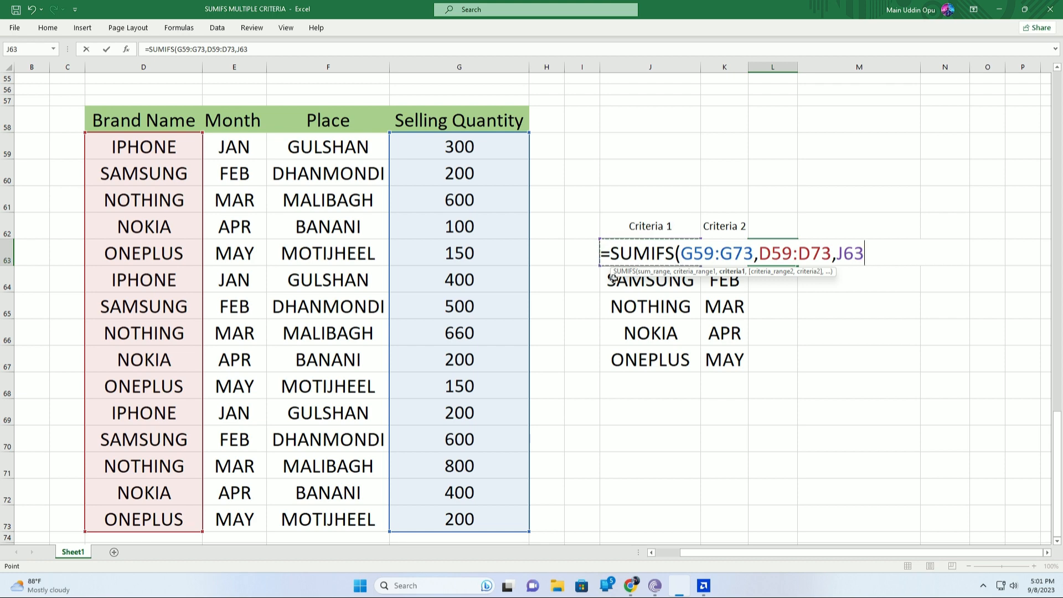
{"action": "type", "text": ","}
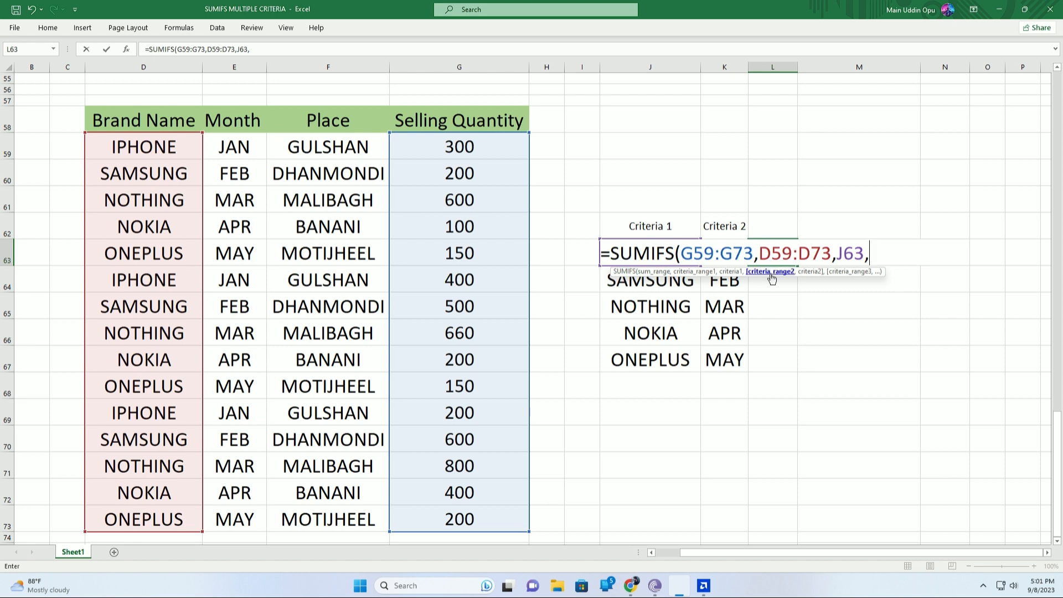
Add the month range E59:E73 with criterion K63 and complete the SUMIFS formula in L63.
{"action": "left_click_drag", "start_coordinate": [248, 144], "coordinate": [232, 522]}
{"action": "type", "text": ","}
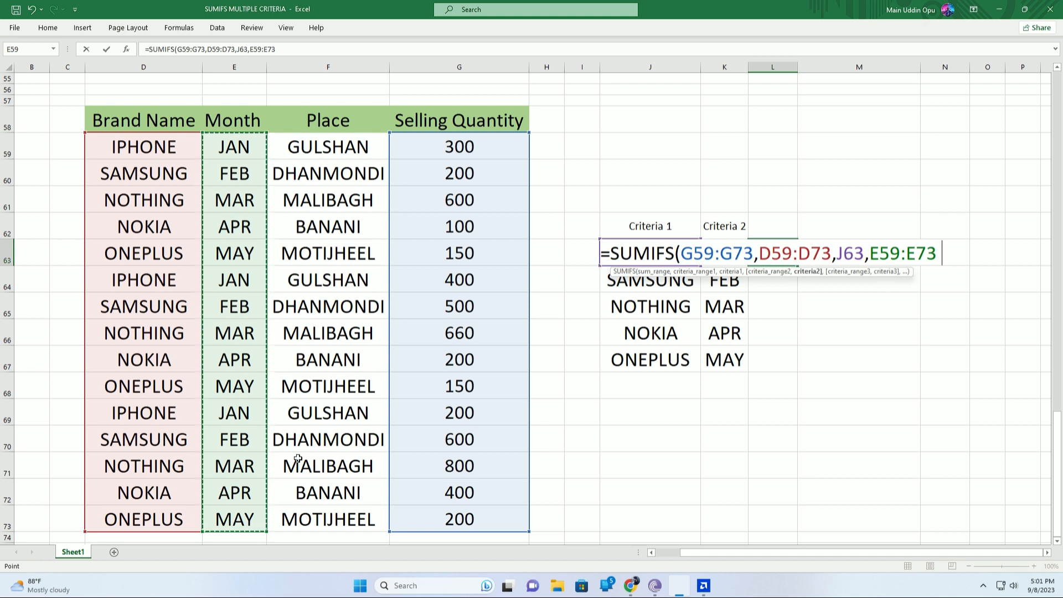
{"action": "left_click", "coordinate": [730, 227]}
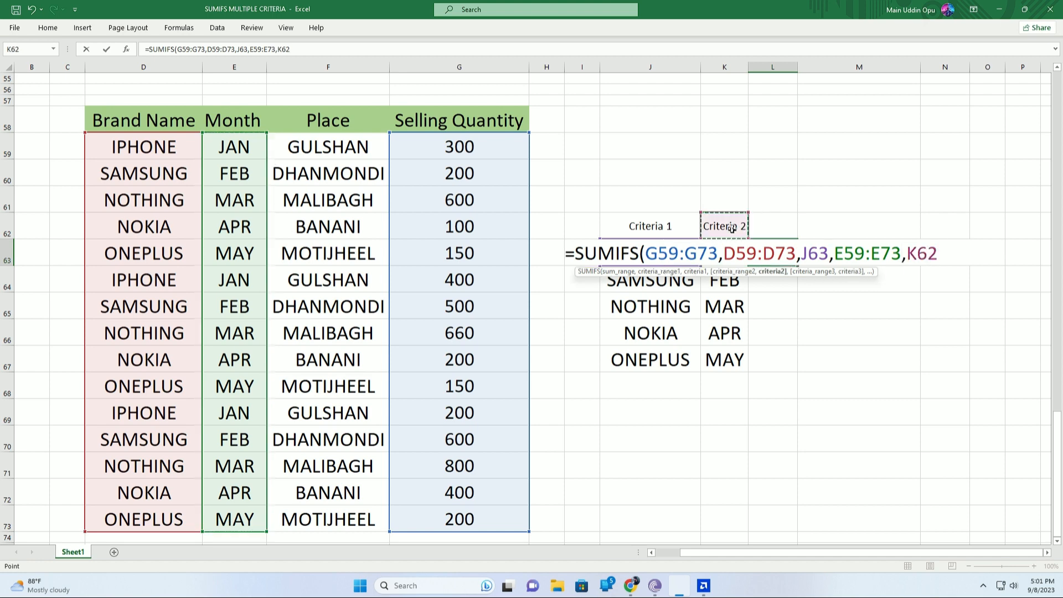
{"action": "key", "text": "Down"}
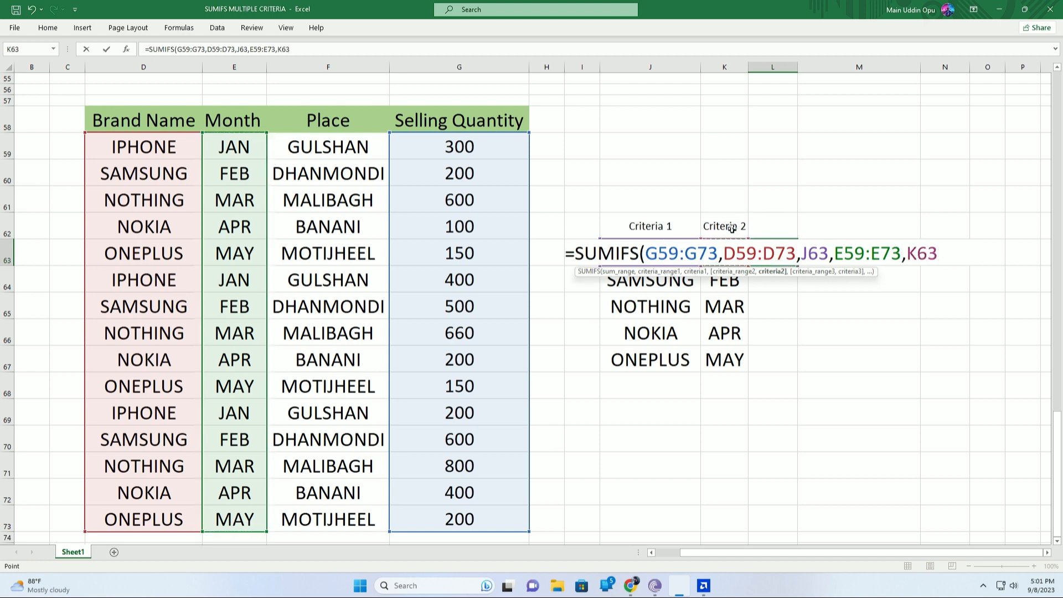
{"action": "type", "text": ")"}
{"action": "key", "text": "Return"}
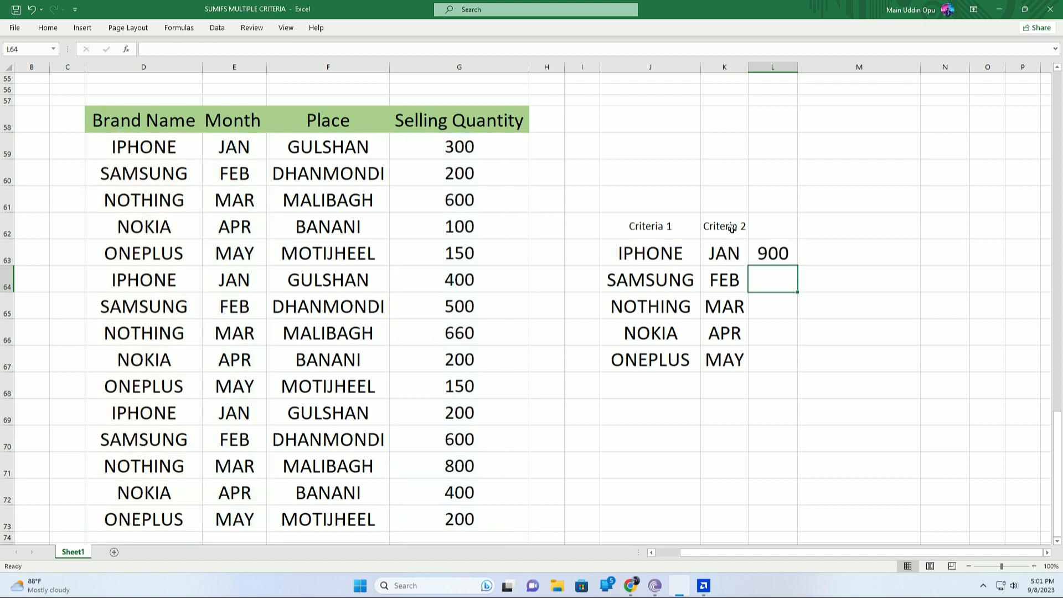
Select the IPHONE JAN quantities in G59, G64 and G69 together to check their sum against L63.
{"action": "left_click", "coordinate": [786, 244]}
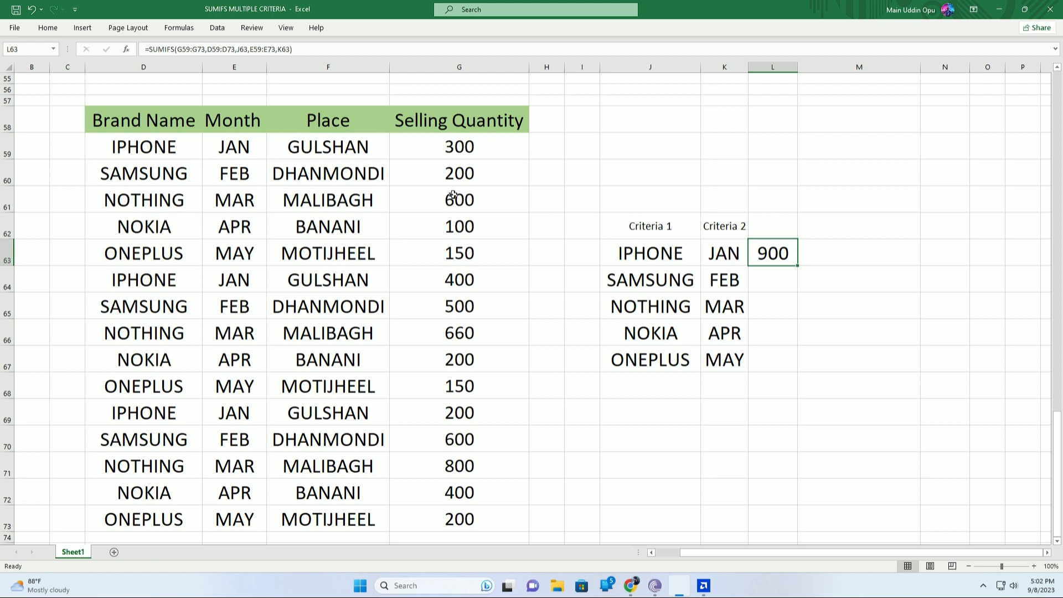
{"action": "left_click", "coordinate": [426, 145]}
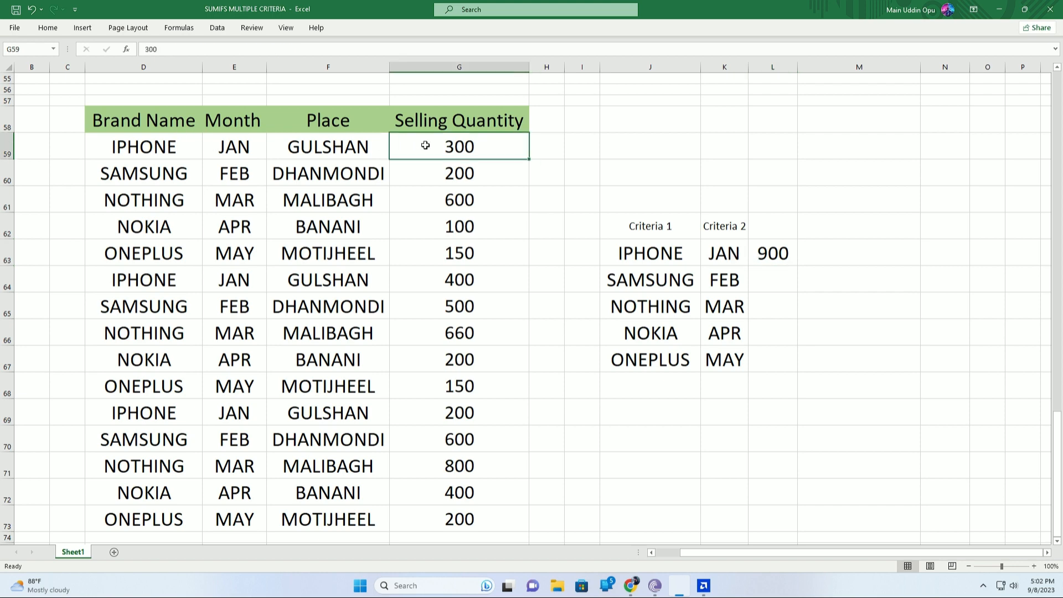
{"action": "left_click", "coordinate": [438, 285], "text": "ctrl"}
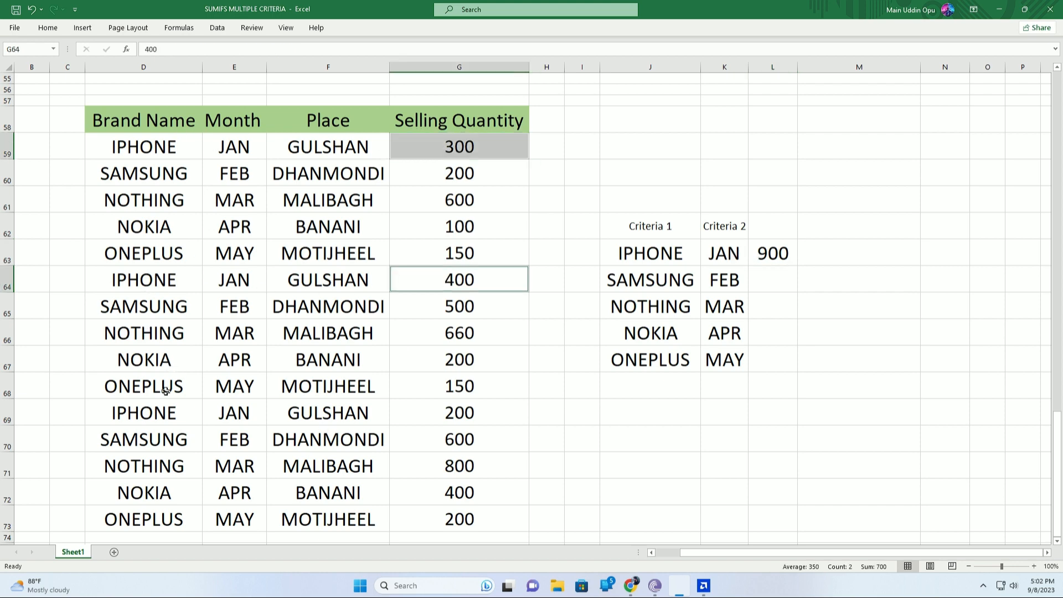
{"action": "left_click", "coordinate": [457, 416], "text": "ctrl"}
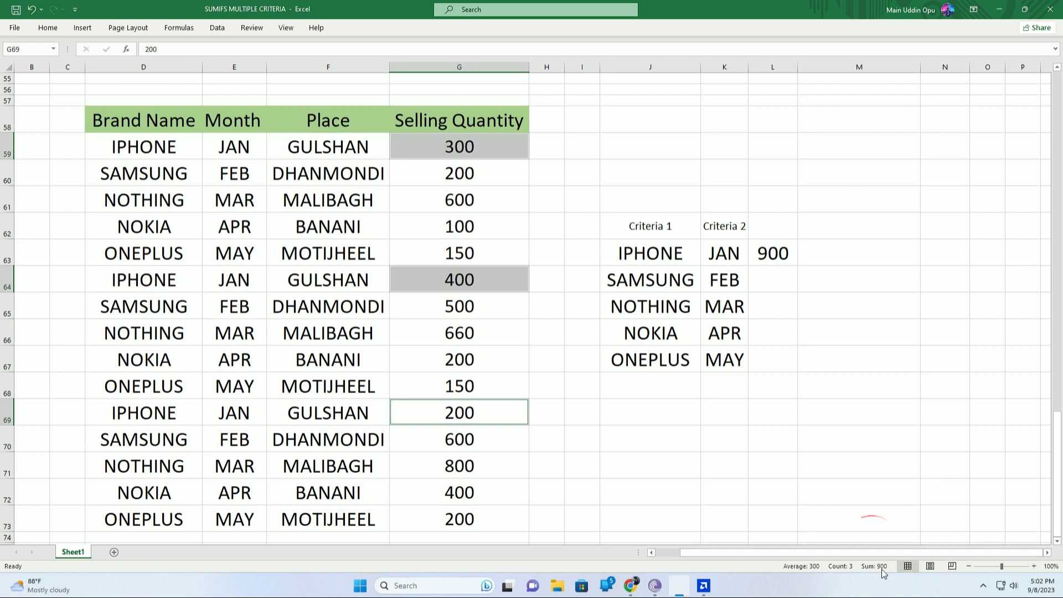
{"action": "left_click", "coordinate": [767, 254]}
Make the ranges G59:G73, D59:D73 and E59:E73 absolute in the SUMIFS formula in L63.
{"action": "left_click", "coordinate": [657, 281]}
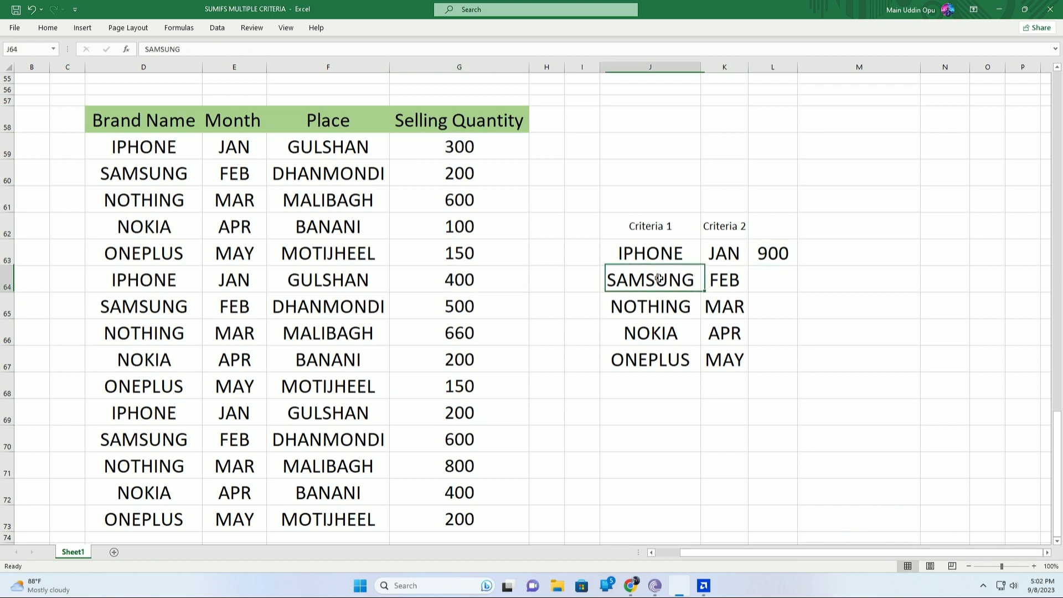
{"action": "left_click", "coordinate": [772, 279]}
{"action": "double_click", "coordinate": [776, 249]}
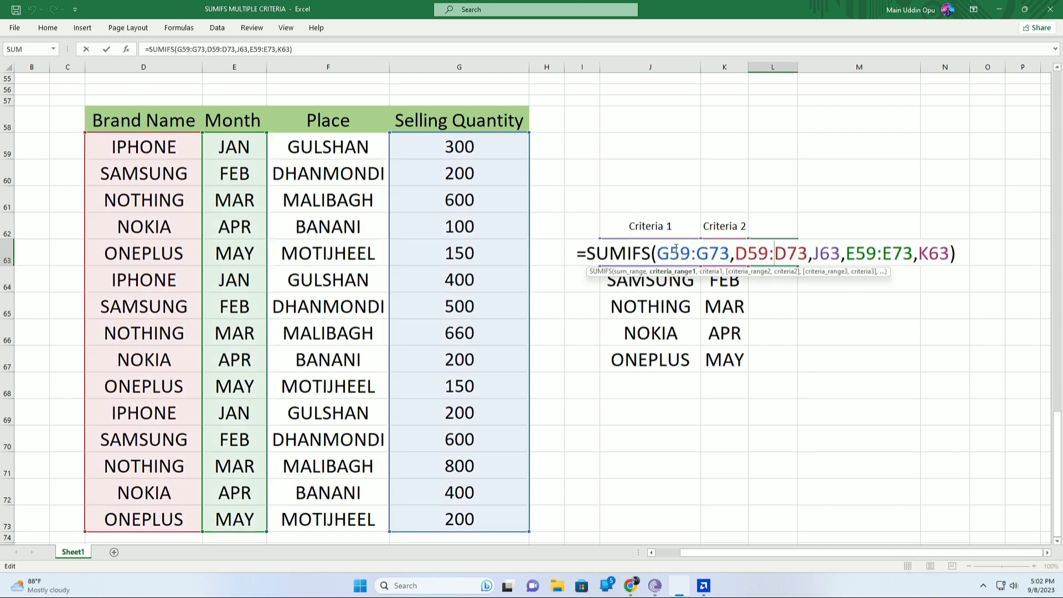
{"action": "left_click_drag", "start_coordinate": [659, 253], "coordinate": [813, 253]}
{"action": "key", "text": "F4"}
{"action": "key", "text": "F4"}
{"action": "left_click_drag", "start_coordinate": [895, 253], "coordinate": [962, 253]}
{"action": "key", "text": "F4"}
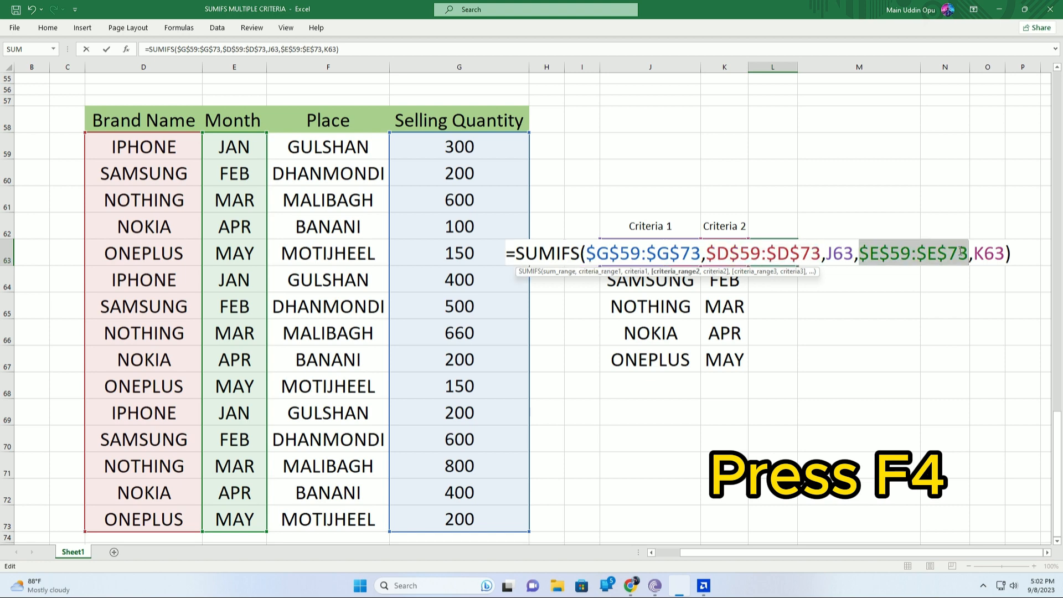
{"action": "key", "text": "Return"}
Fill the SUMIFS formula from L63 down to L67 for the remaining brand and month pairs.
{"action": "left_click", "coordinate": [790, 255]}
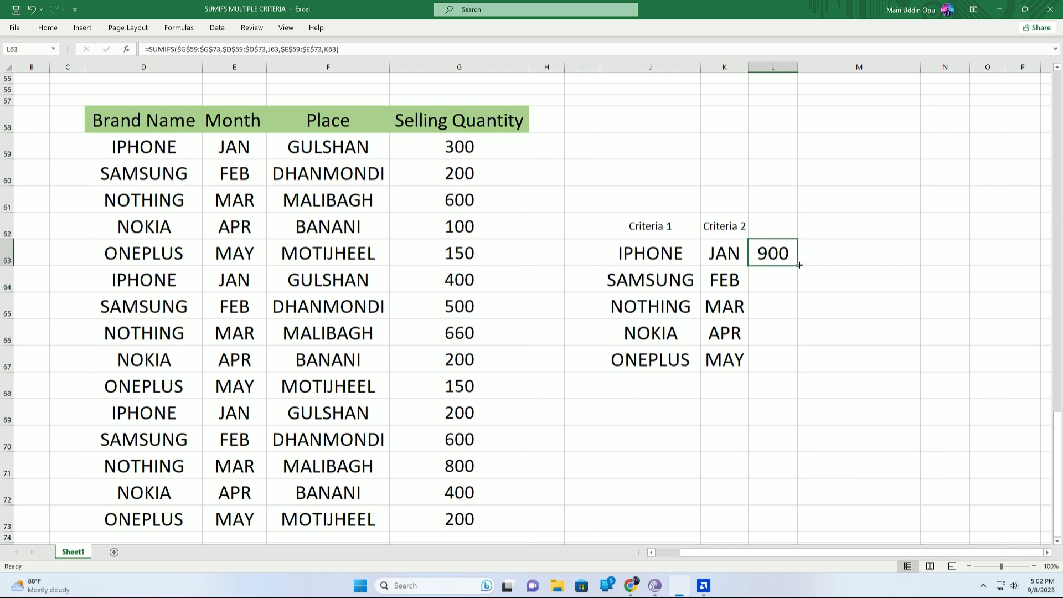
{"action": "left_click_drag", "start_coordinate": [796, 266], "coordinate": [782, 365]}
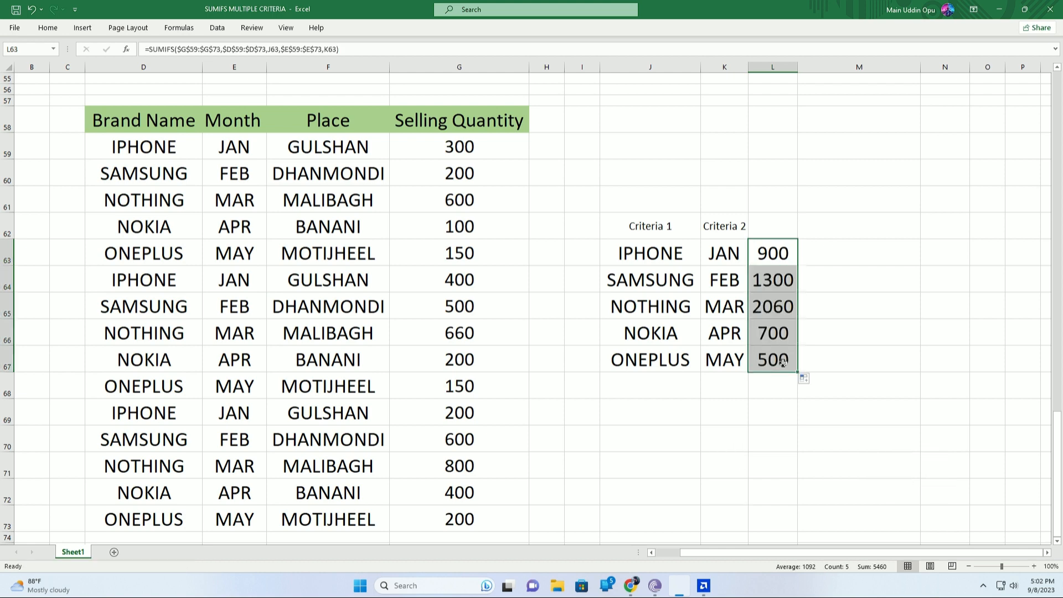
{"action": "left_click", "coordinate": [774, 389]}
{"action": "left_click", "coordinate": [708, 252]}
{"action": "left_click", "coordinate": [716, 279]}
{"action": "left_click", "coordinate": [714, 306]}
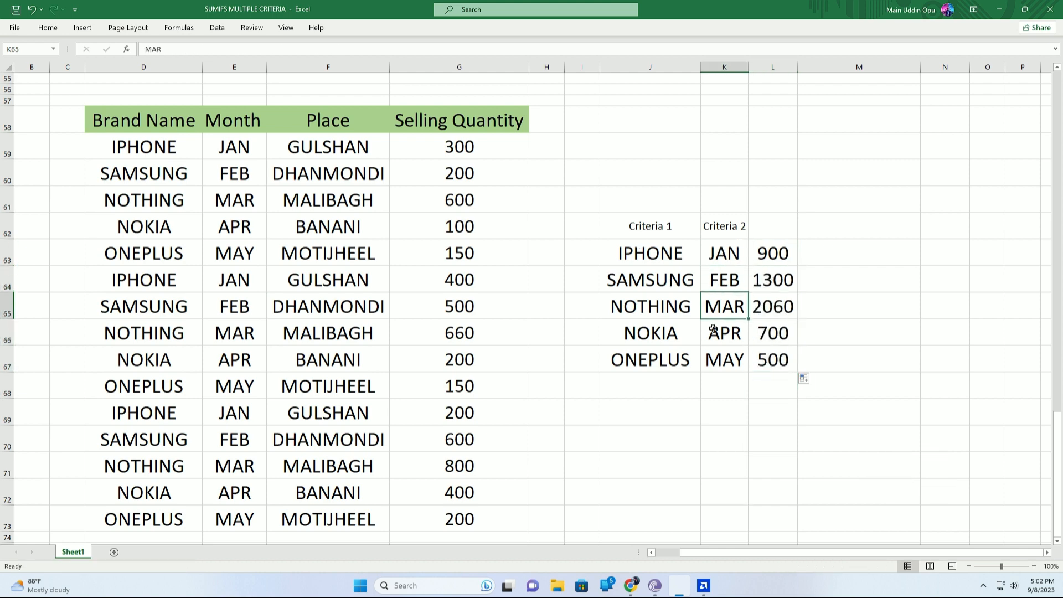
Review the brand and month pairs in J63:K67 and their SUMIFS totals in L63:L67.
{"action": "left_click", "coordinate": [713, 332]}
{"action": "left_click", "coordinate": [667, 253]}
{"action": "left_click", "coordinate": [663, 280]}
{"action": "left_click", "coordinate": [660, 306]}
{"action": "left_click", "coordinate": [658, 333]}
{"action": "left_click", "coordinate": [656, 362]}
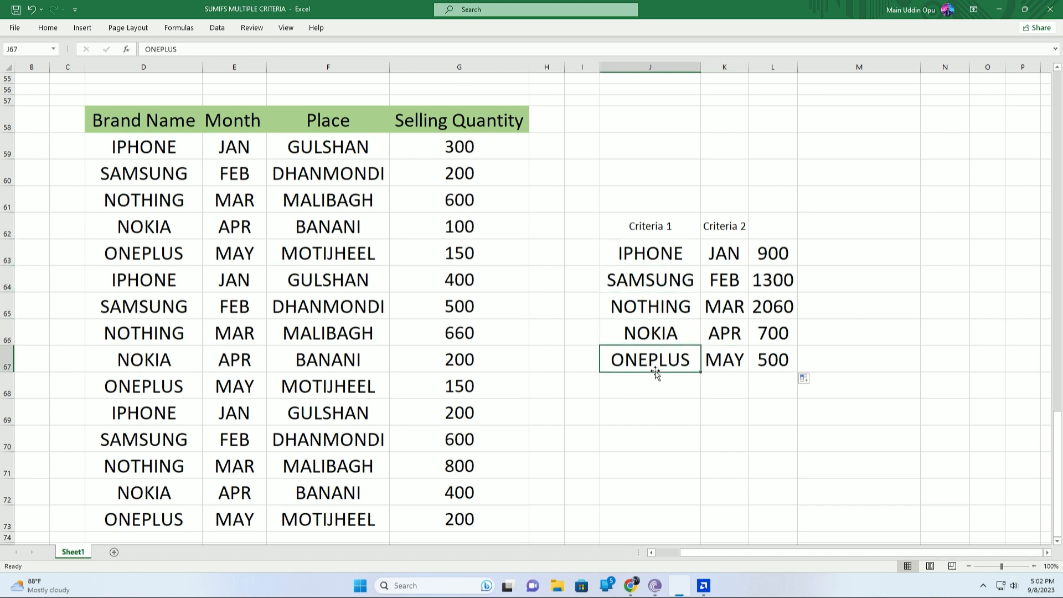
{"action": "left_click", "coordinate": [773, 357]}
{"action": "left_click_drag", "start_coordinate": [780, 247], "coordinate": [775, 362]}
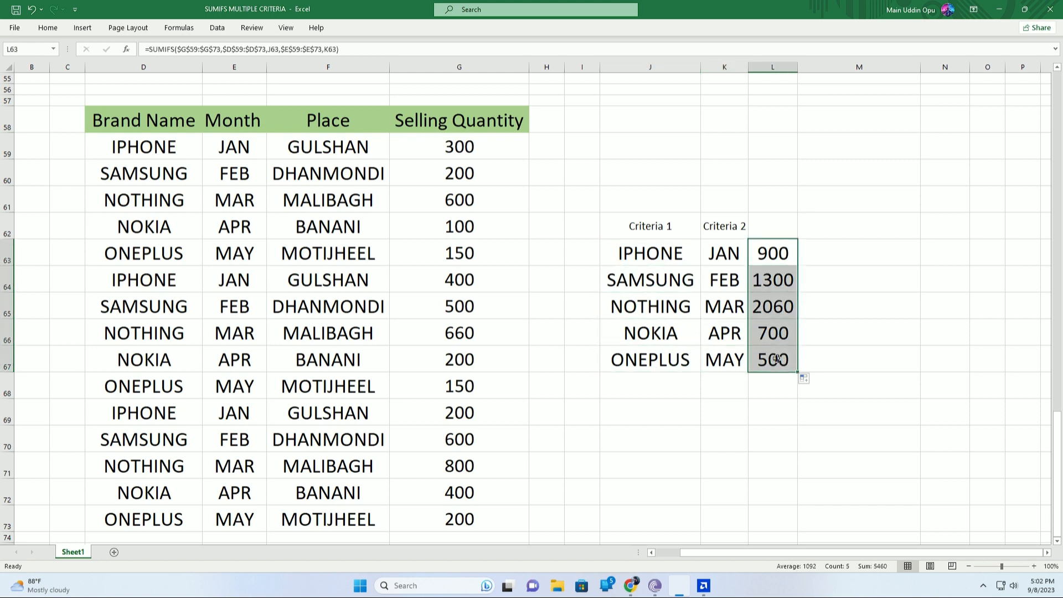
{"action": "left_click", "coordinate": [750, 391]}
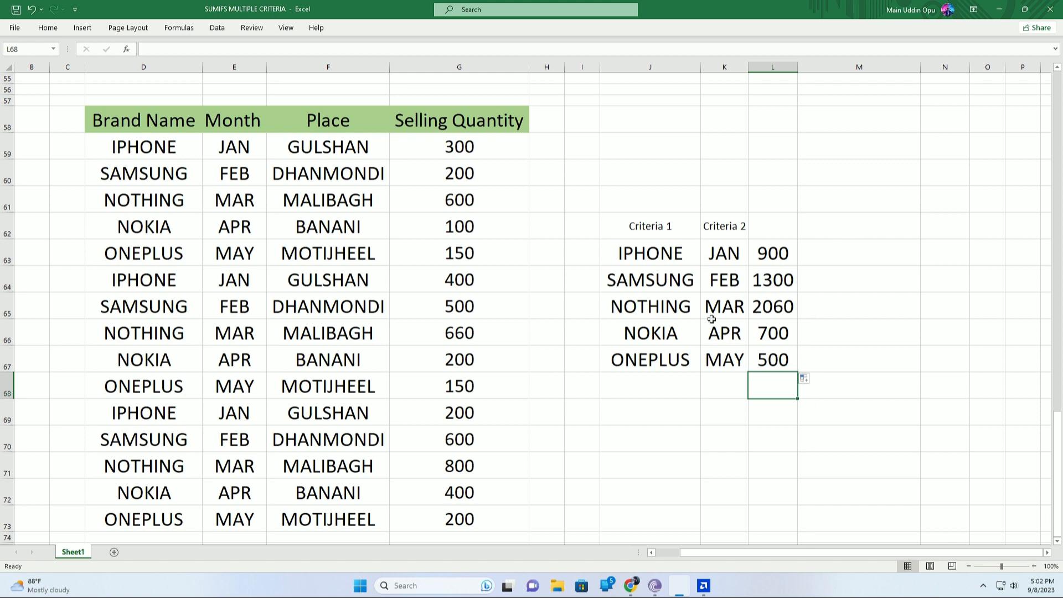
Copy the Criteria 2 heading from K62 to M62 and change the copy to "Criteria 3".
{"action": "left_click", "coordinate": [857, 219]}
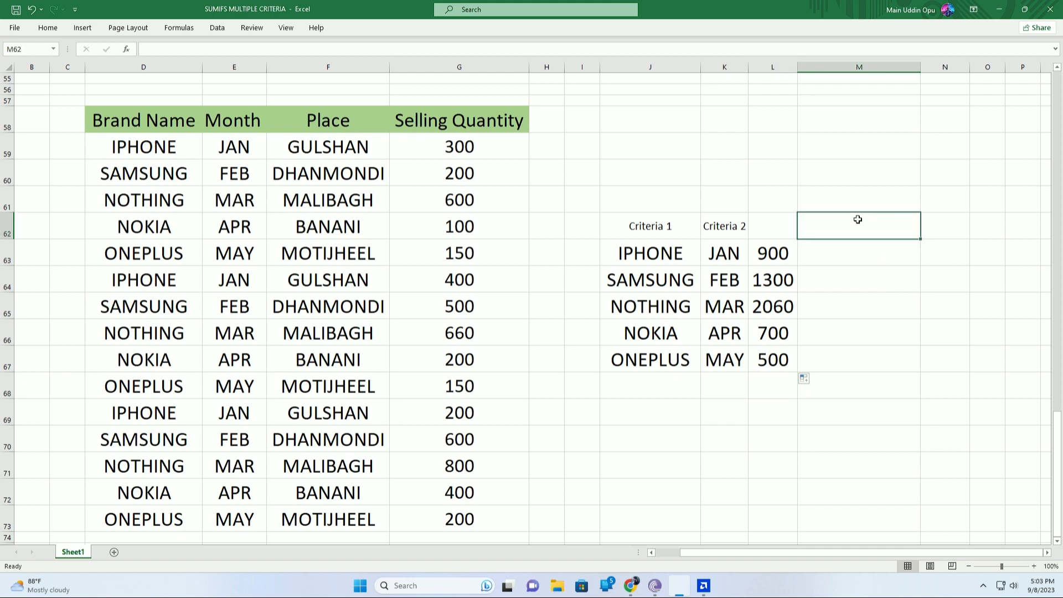
{"action": "left_click", "coordinate": [735, 224]}
{"action": "key", "text": "ctrl+c"}
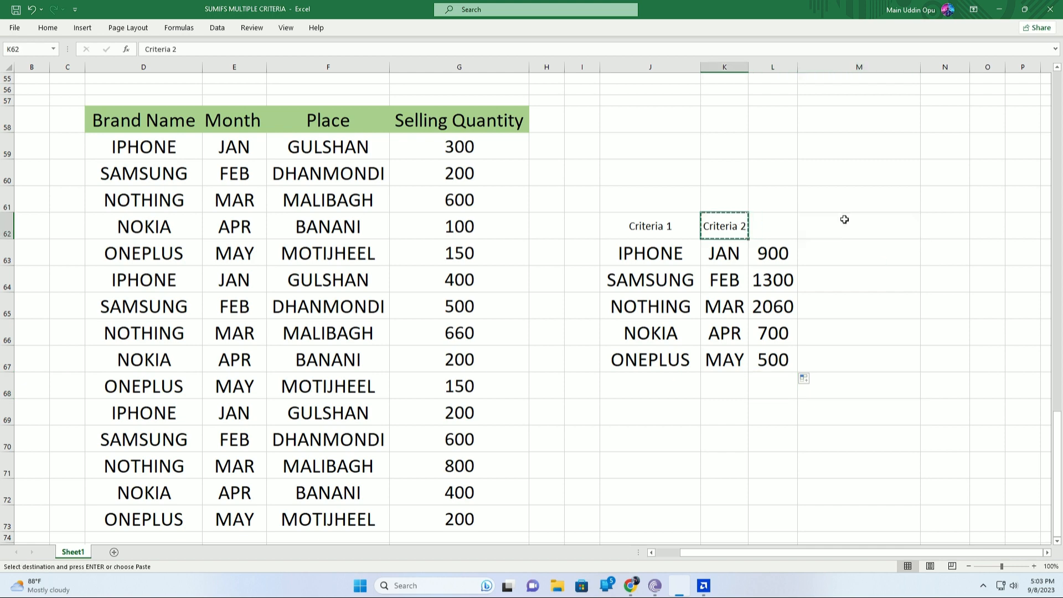
{"action": "left_click", "coordinate": [844, 219]}
{"action": "key", "text": "ctrl+v"}
{"action": "double_click", "coordinate": [893, 227]}
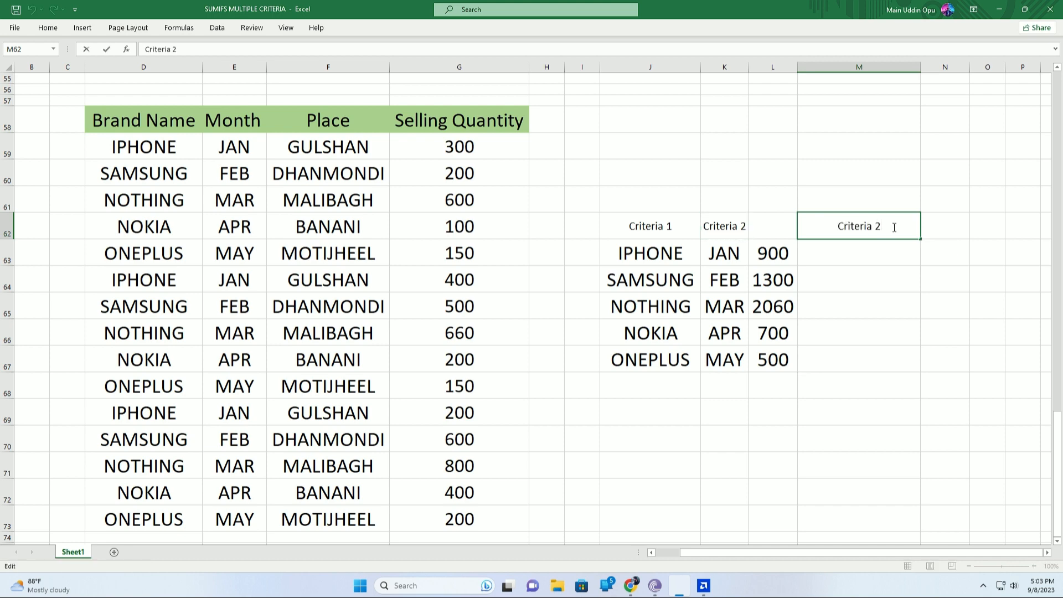
{"action": "key", "text": "BackSpace"}
{"action": "type", "text": "3"}
{"action": "key", "text": "Return"}
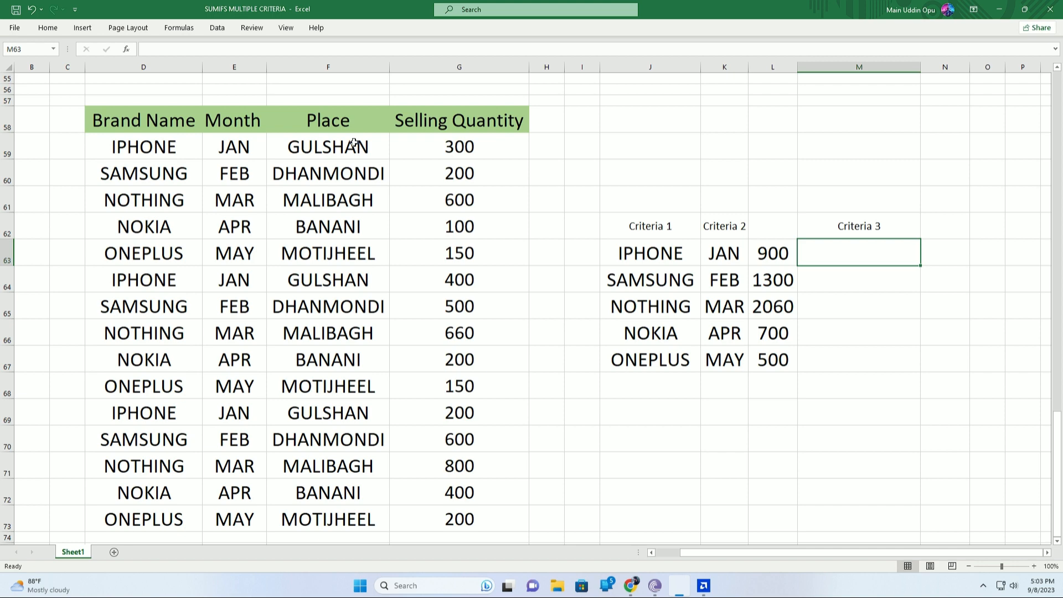
Copy the five place names in F59:F63 into M63:M67 below the Criteria 3 heading.
{"action": "left_click_drag", "start_coordinate": [355, 143], "coordinate": [344, 245]}
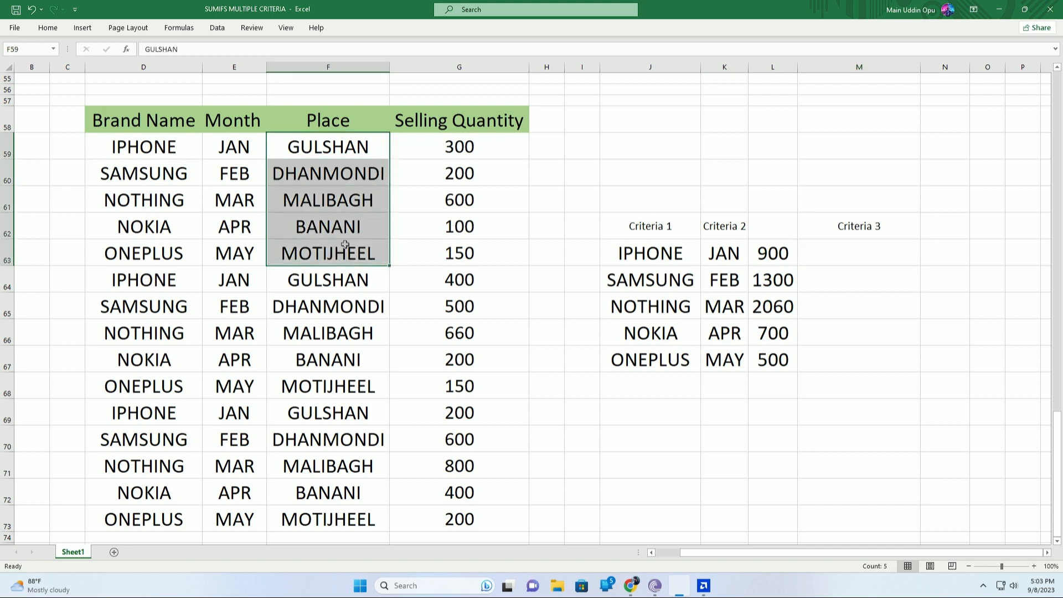
{"action": "key", "text": "ctrl+c"}
{"action": "left_click", "coordinate": [823, 250]}
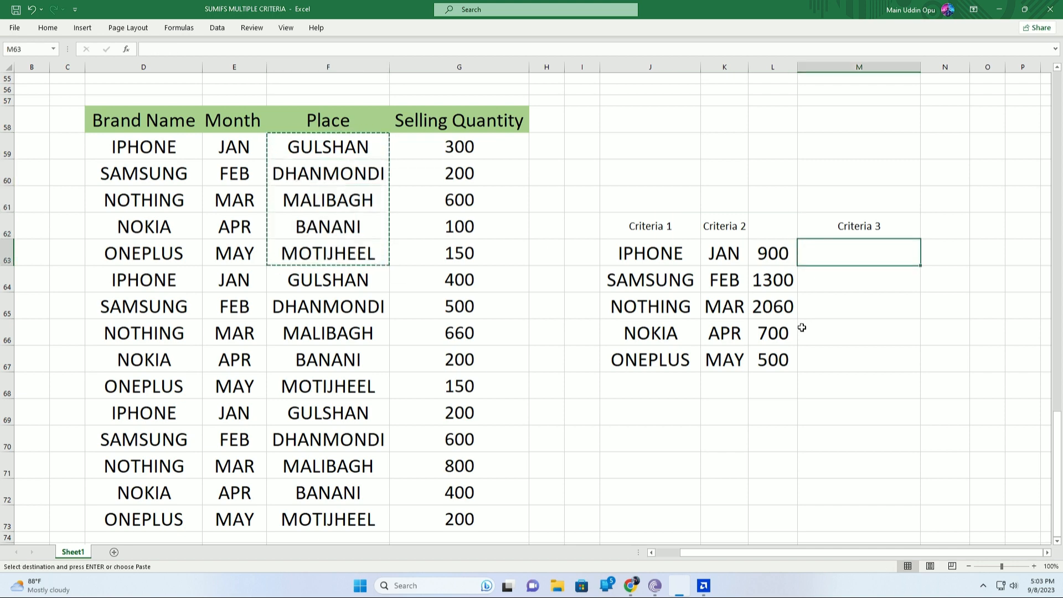
{"action": "key", "text": "ctrl+v"}
{"action": "left_click", "coordinate": [872, 257]}
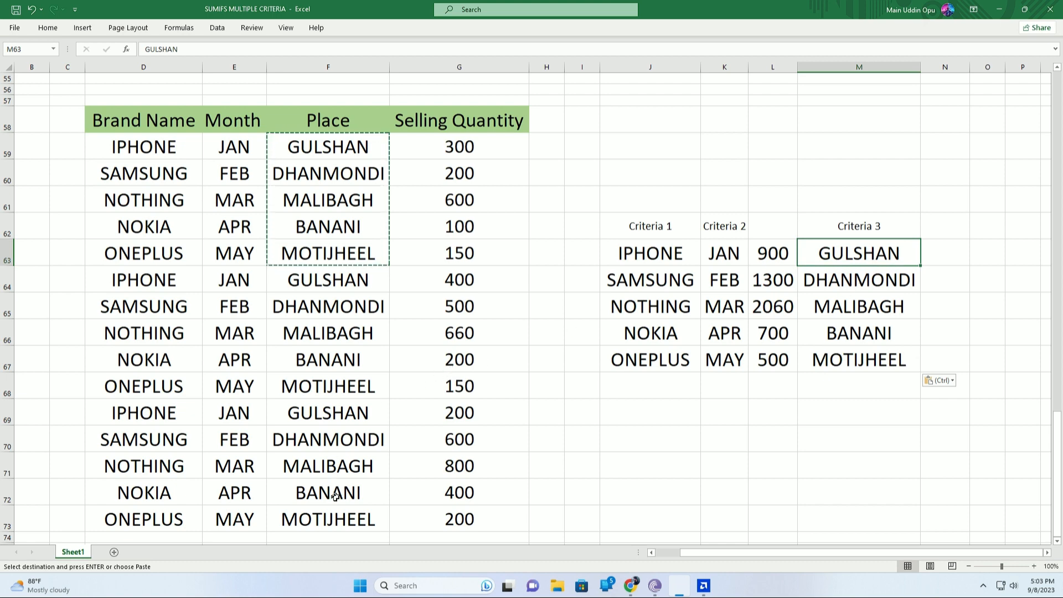
Replace the place in F69 with BANANI by copying it from F72.
{"action": "left_click", "coordinate": [337, 410]}
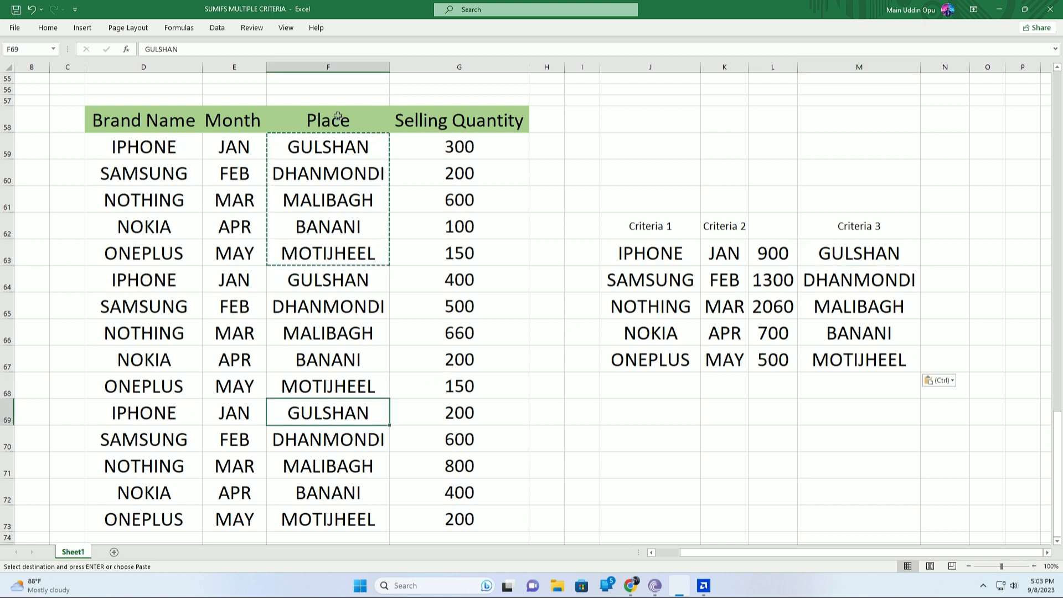
{"action": "key", "text": "Down"}
{"action": "key", "text": "Down"}
{"action": "key", "text": "Down"}
{"action": "key", "text": "ctrl+c"}
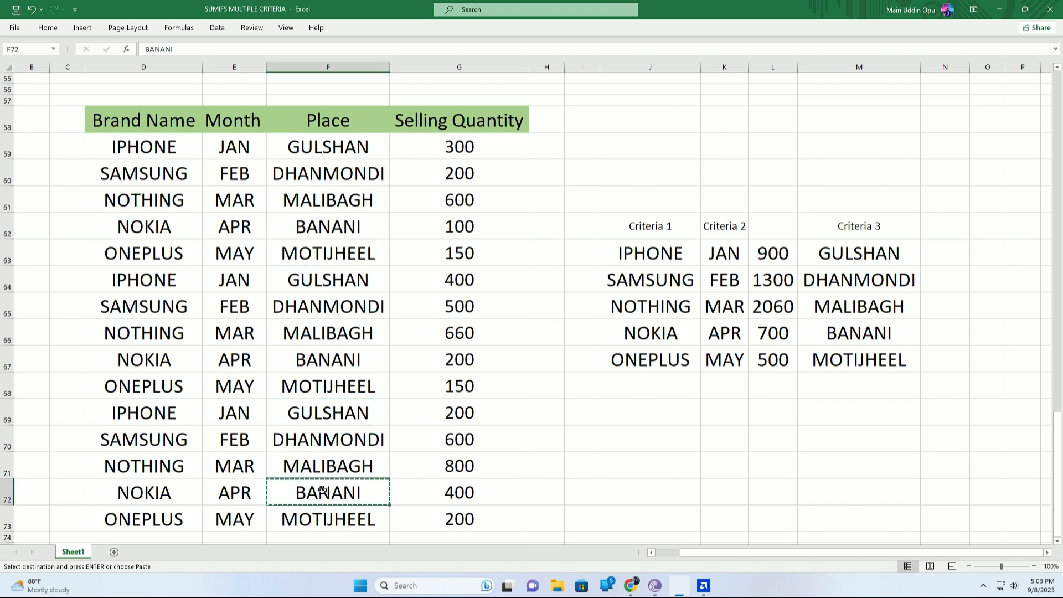
{"action": "left_click", "coordinate": [332, 415]}
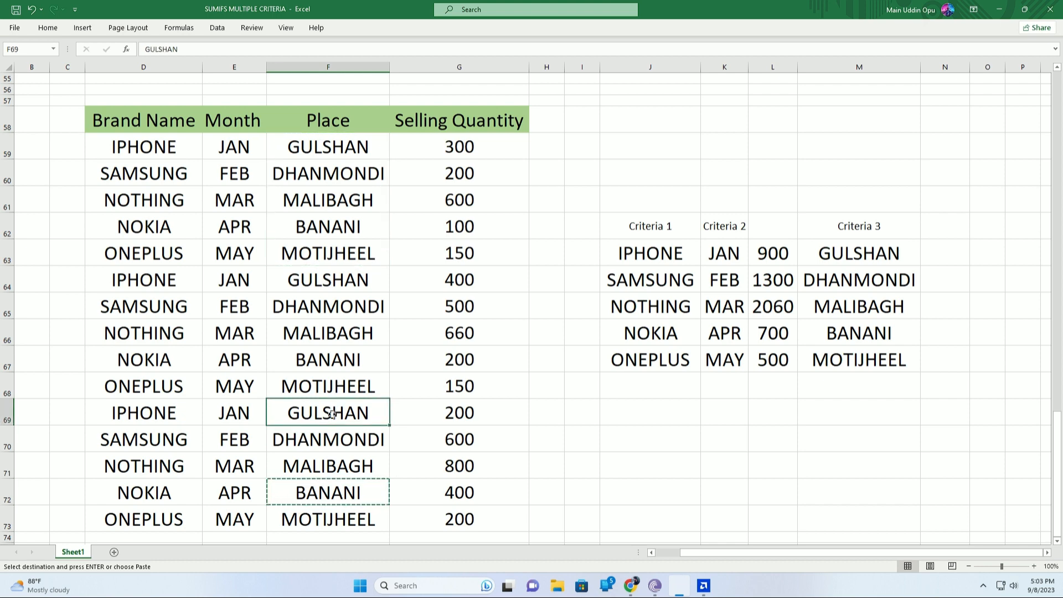
{"action": "key", "text": "ctrl+v"}
{"action": "key", "text": "Down"}
{"action": "key", "text": "Down"}
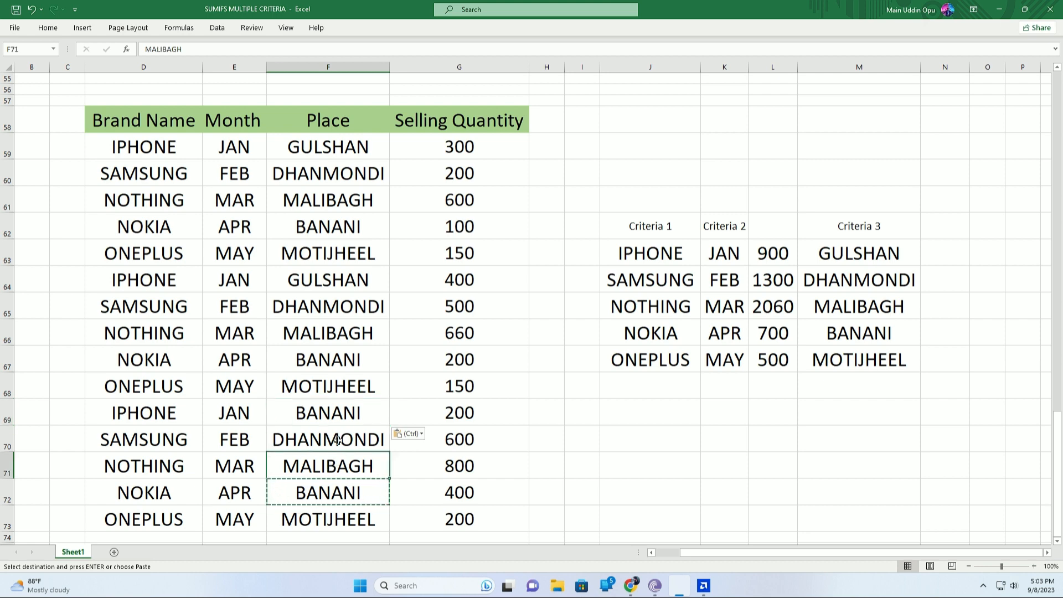
Replace the place in F71 with MOTIJHEEL by copying it from F73.
{"action": "left_click", "coordinate": [335, 516]}
{"action": "key", "text": "ctrl+c"}
{"action": "left_click", "coordinate": [343, 467]}
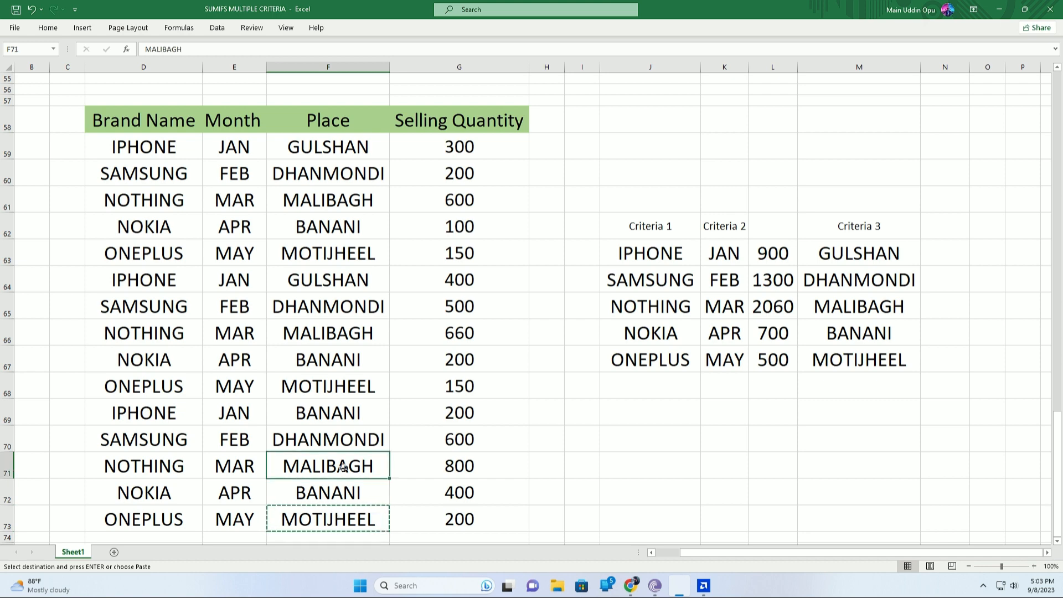
{"action": "key", "text": "ctrl+v"}
{"action": "left_click", "coordinate": [641, 468]}
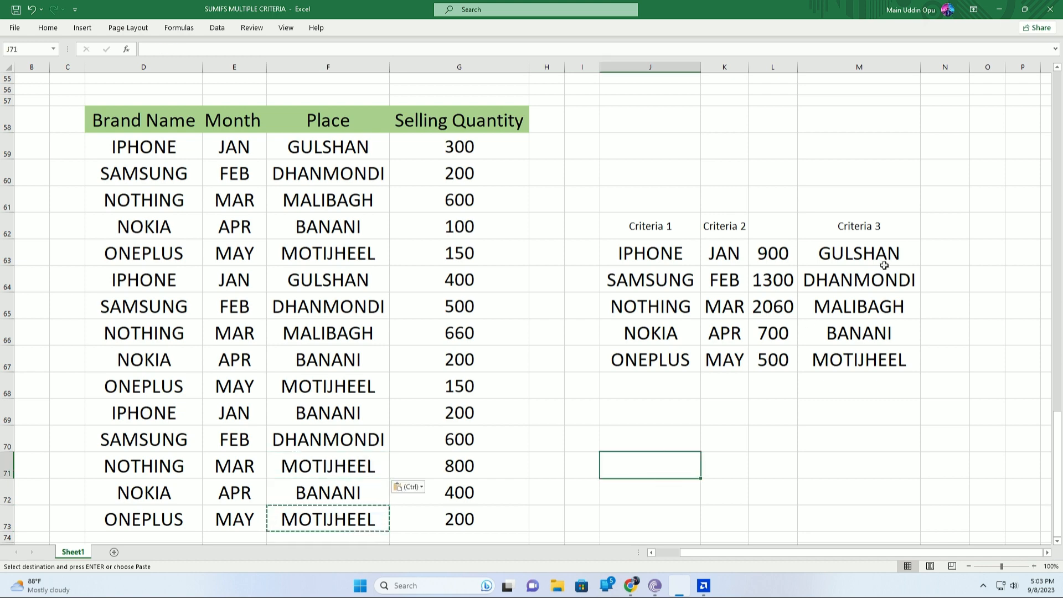
Begin a SUMIFS formula in N63 with the selling quantities G59:G73 as the sum range.
{"action": "left_click", "coordinate": [949, 251]}
{"action": "type", "text": "="}
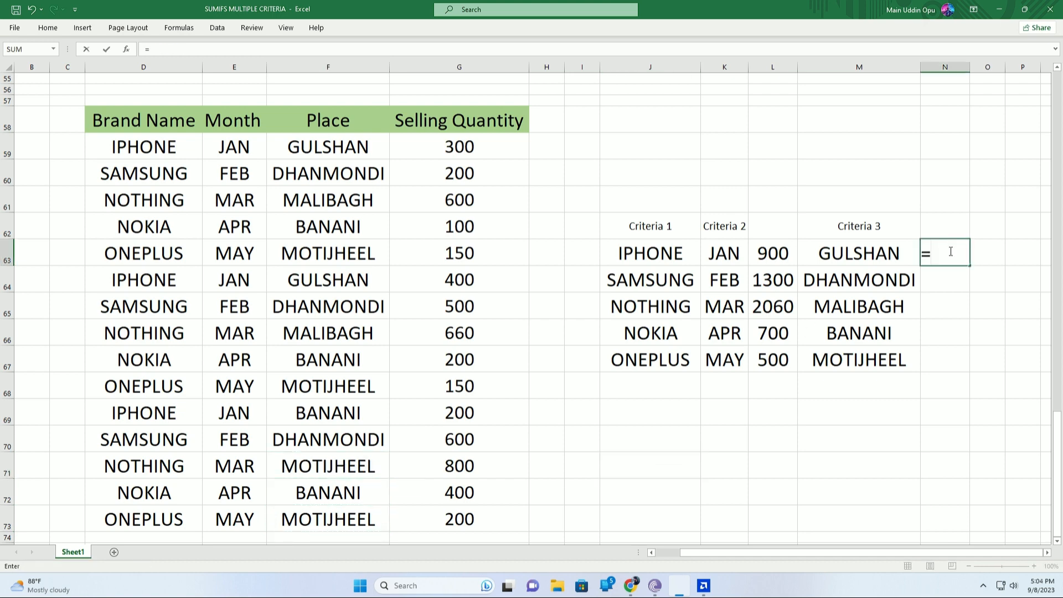
{"action": "type", "text": "sum"}
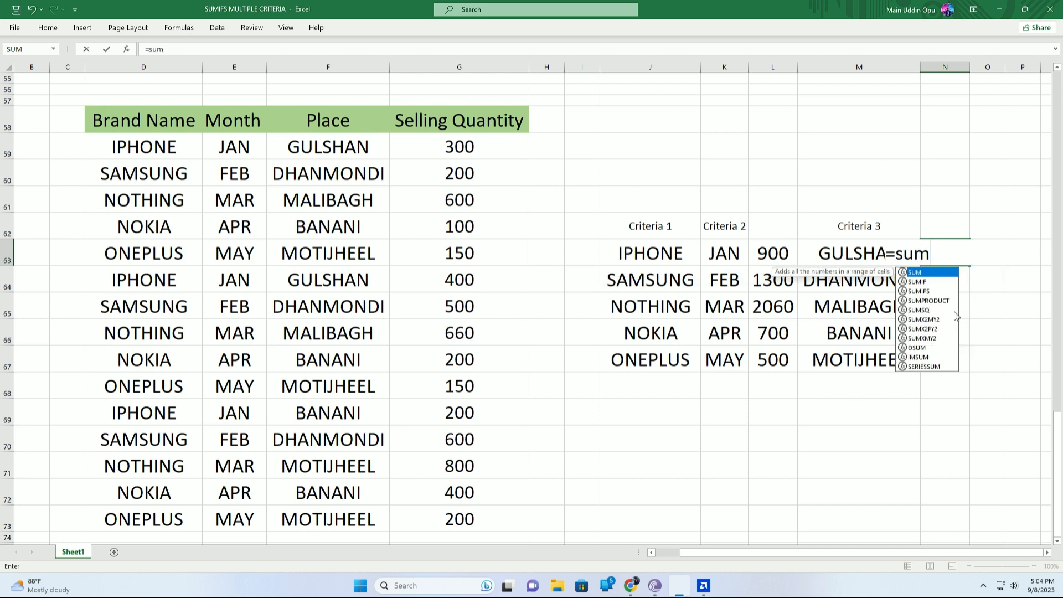
{"action": "double_click", "coordinate": [924, 288]}
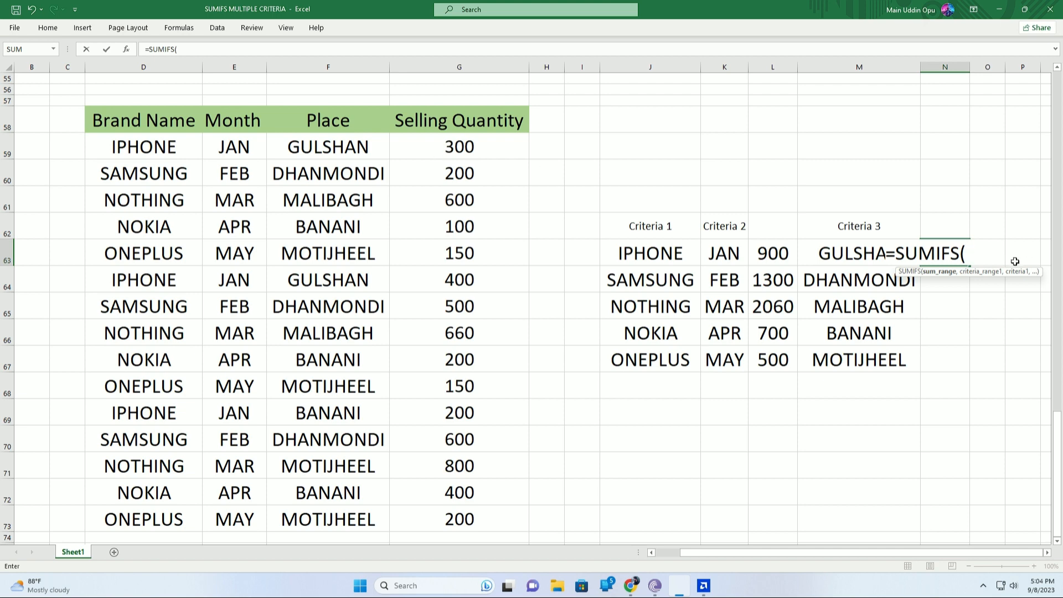
{"action": "left_click", "coordinate": [448, 154]}
{"action": "left_click_drag", "start_coordinate": [447, 155], "coordinate": [450, 519]}
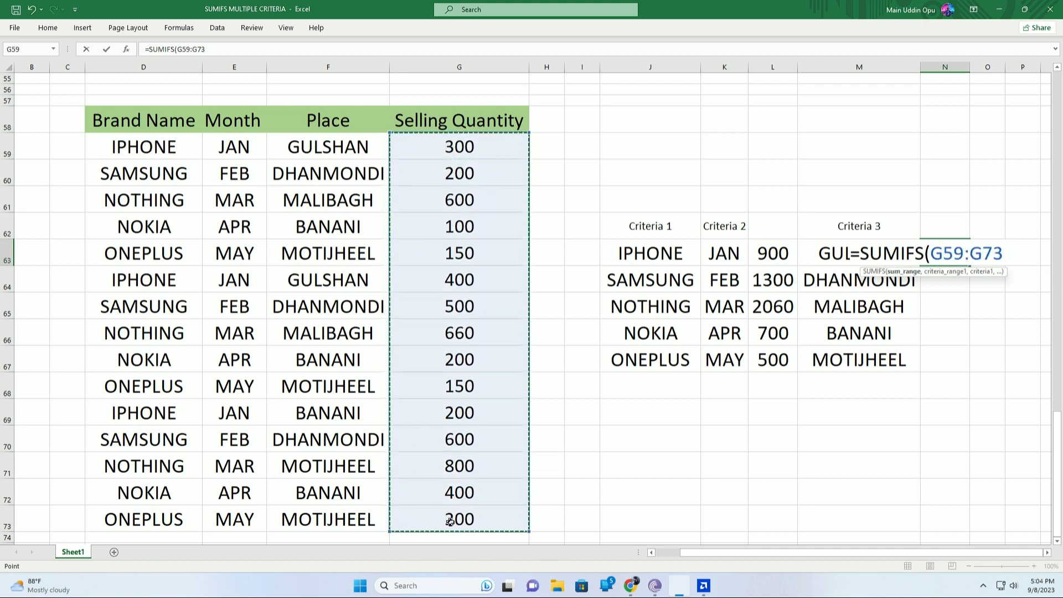
{"action": "type", "text": ","}
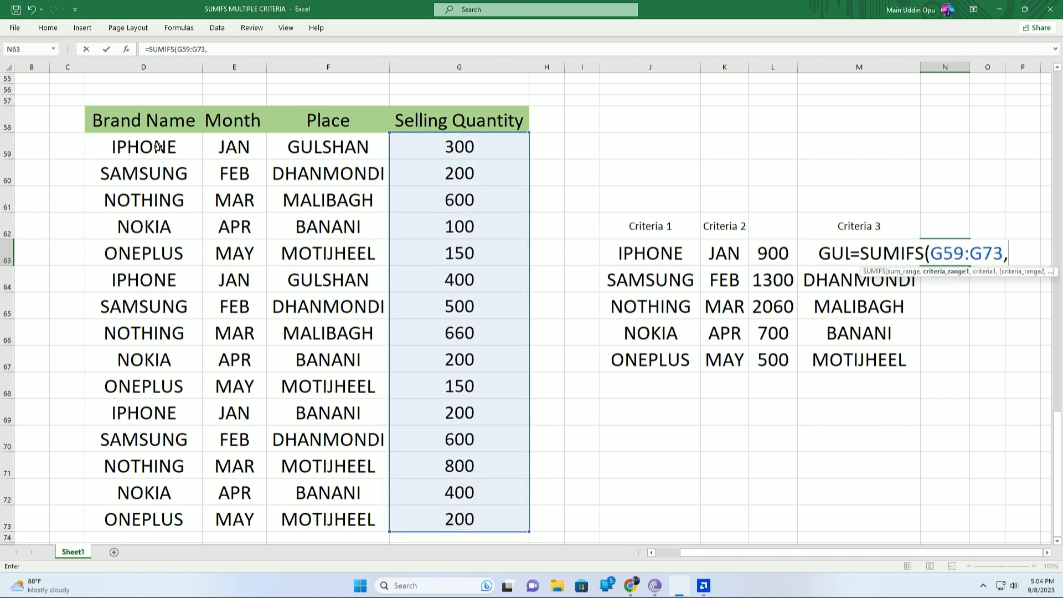
Add the brand range D59:D73 with criterion J63 and the month range E59:E73 with criterion K63 to the SUMIFS formula.
{"action": "left_click_drag", "start_coordinate": [156, 148], "coordinate": [153, 518]}
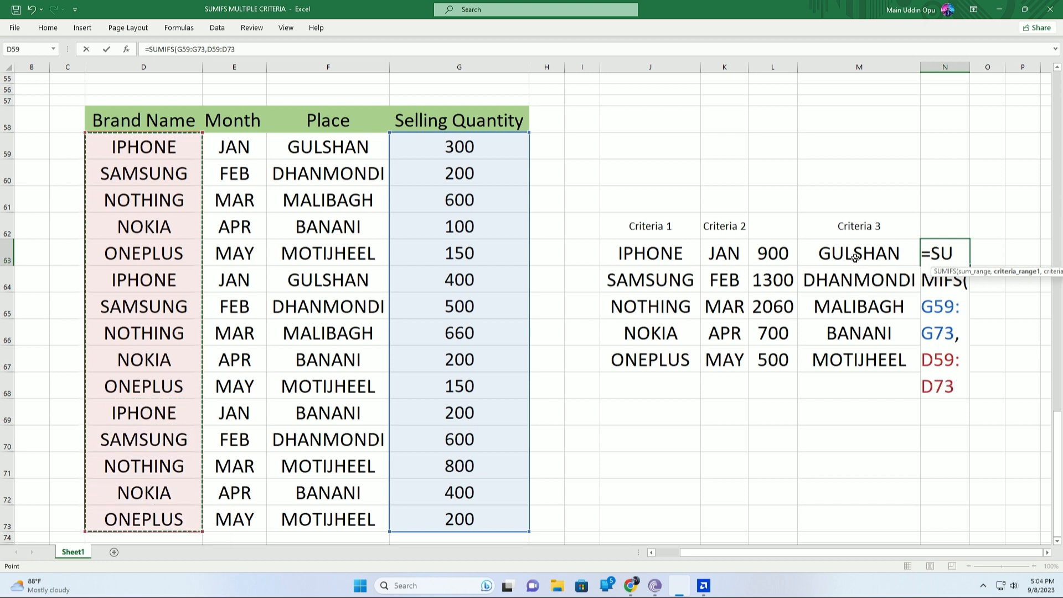
{"action": "type", "text": ","}
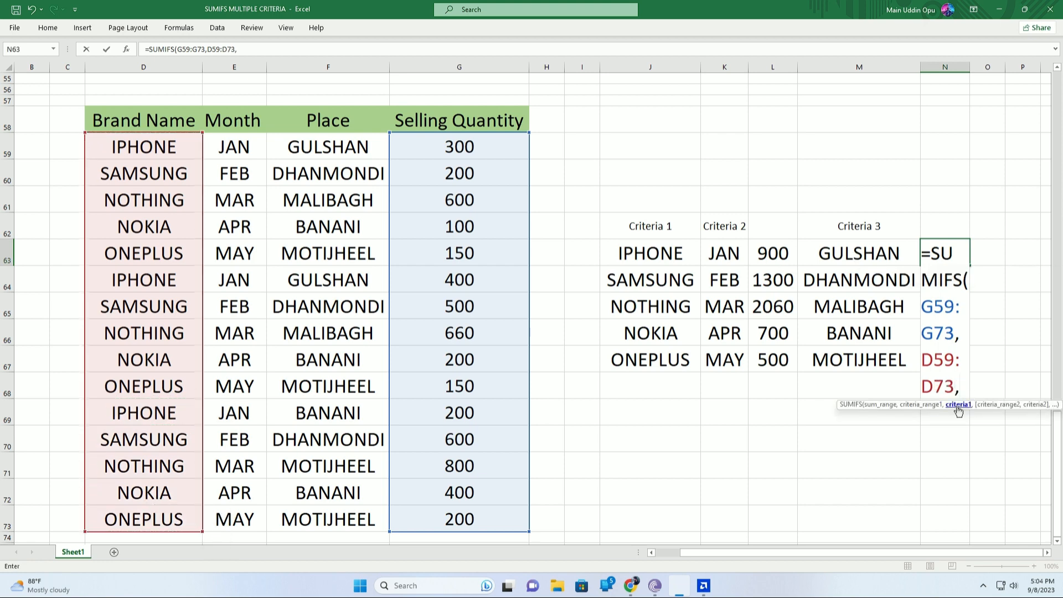
{"action": "left_click", "coordinate": [673, 249]}
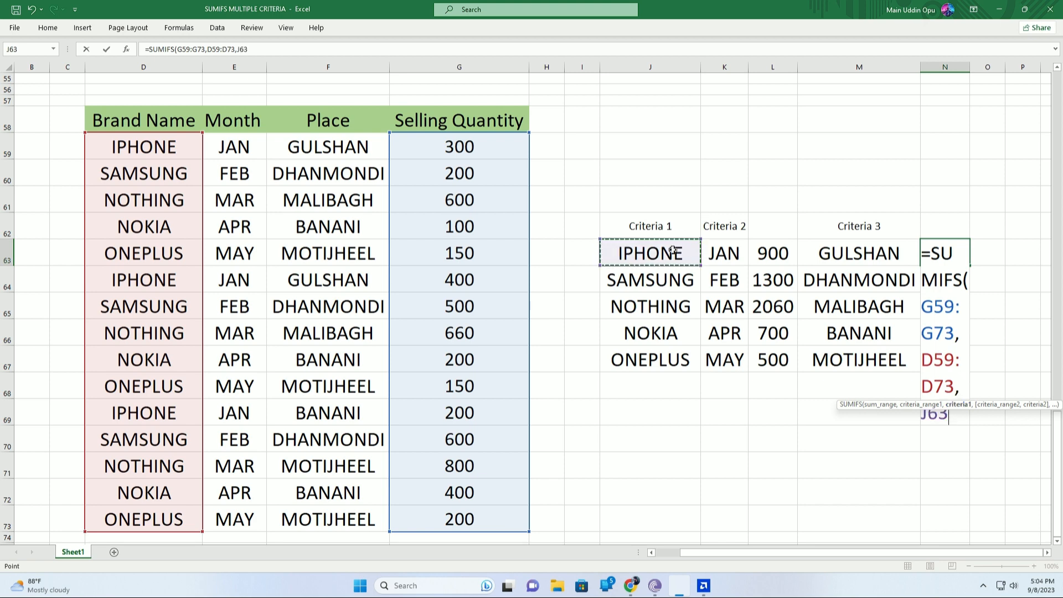
{"action": "type", "text": ","}
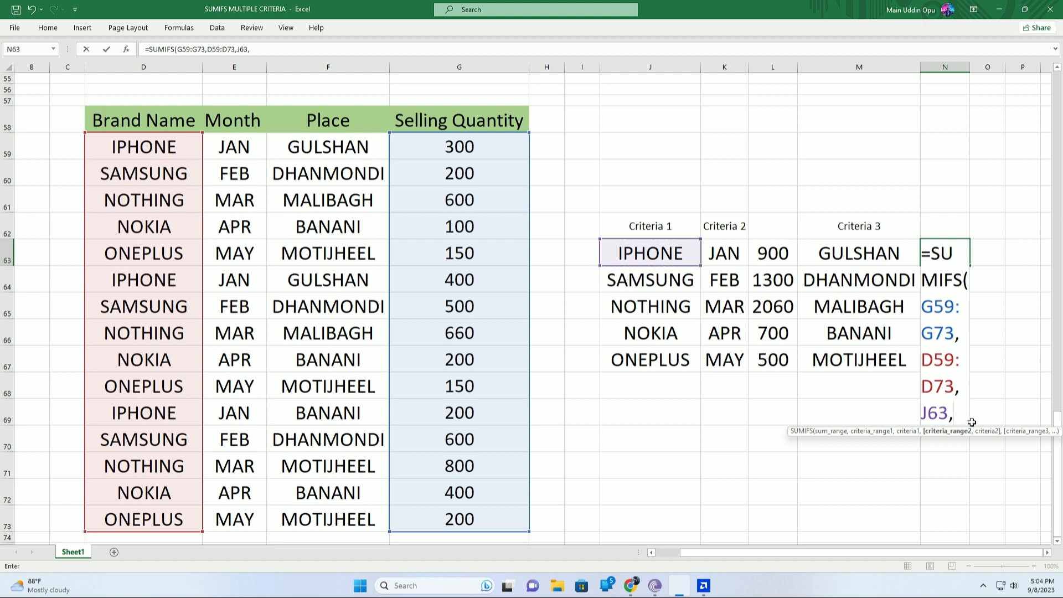
{"action": "left_click_drag", "start_coordinate": [234, 145], "coordinate": [239, 531]}
{"action": "type", "text": ","}
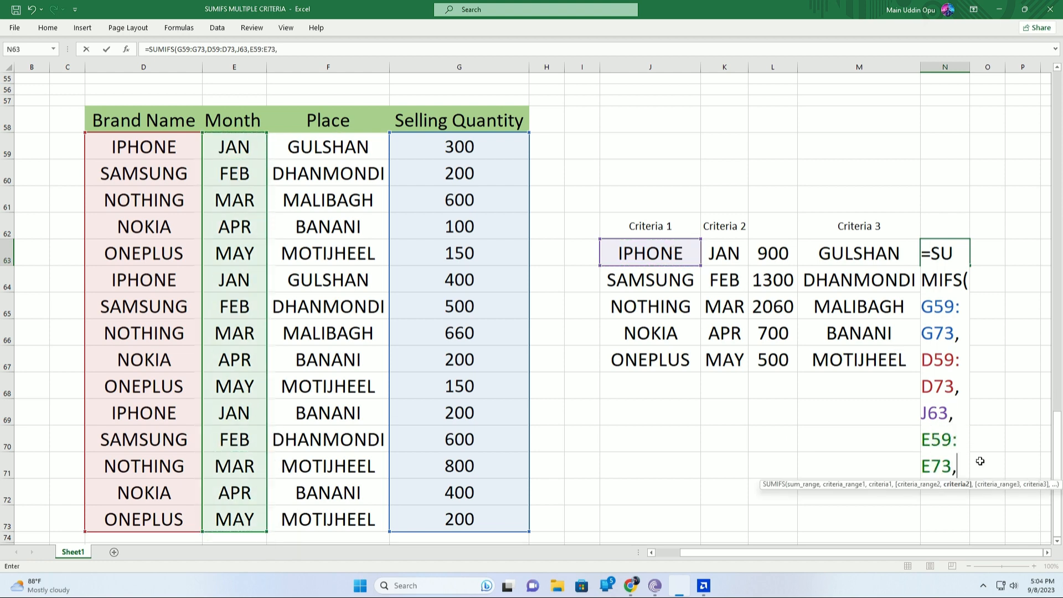
{"action": "left_click", "coordinate": [734, 252]}
{"action": "type", "text": ","}
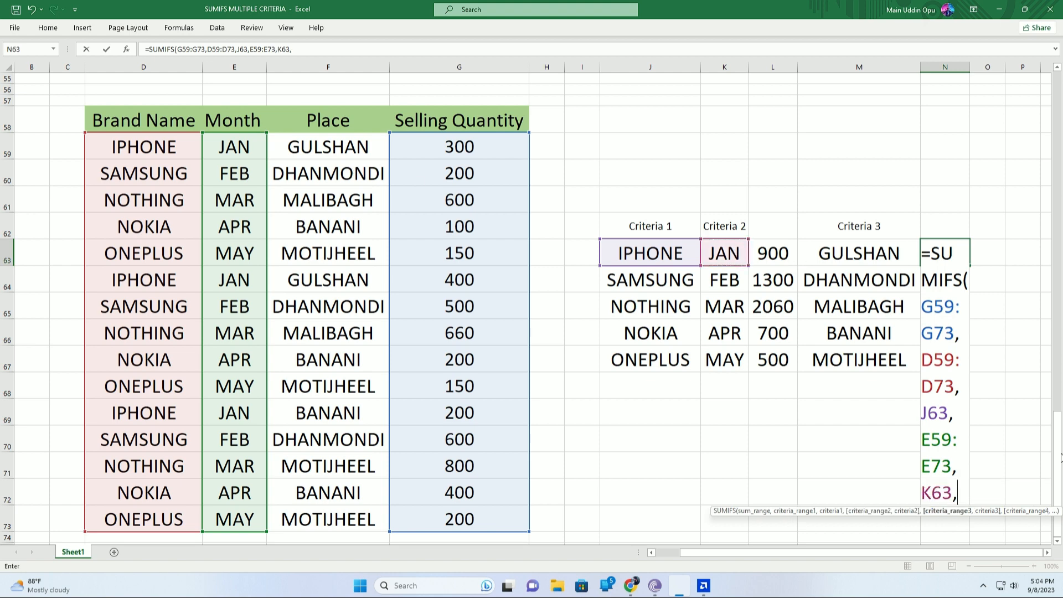
Add the place range F59:F73 with criterion M63 and complete the SUMIFS formula in N63.
{"action": "left_click", "coordinate": [322, 145]}
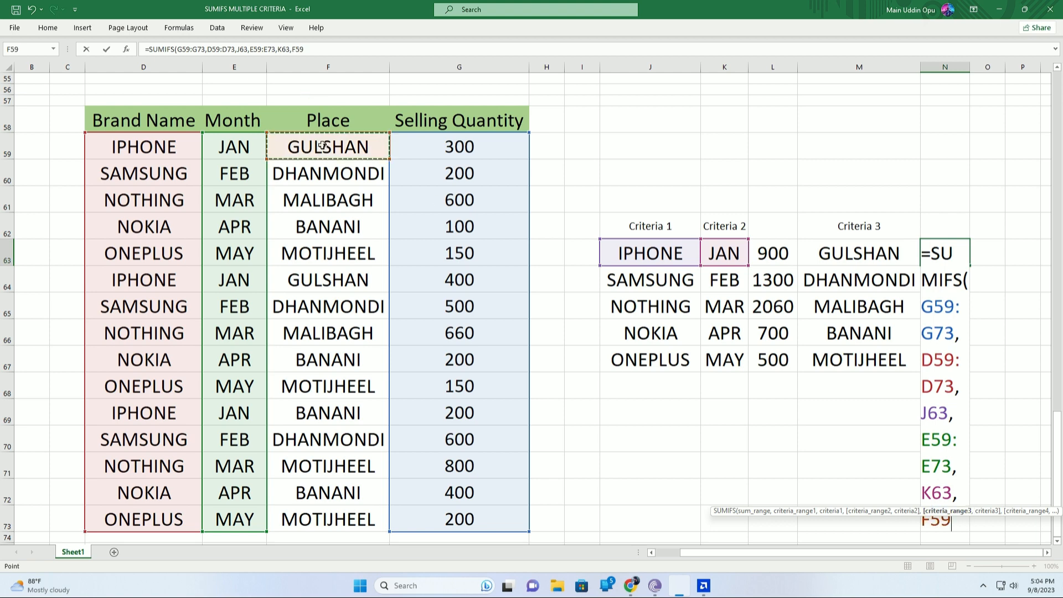
{"action": "left_click_drag", "start_coordinate": [322, 145], "coordinate": [321, 518]}
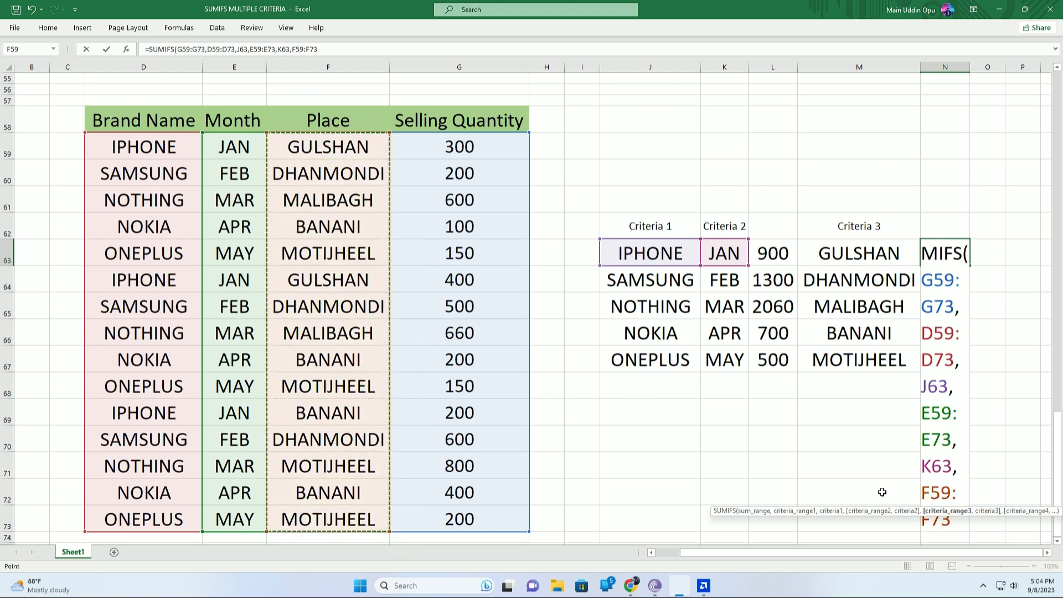
{"action": "type", "text": ","}
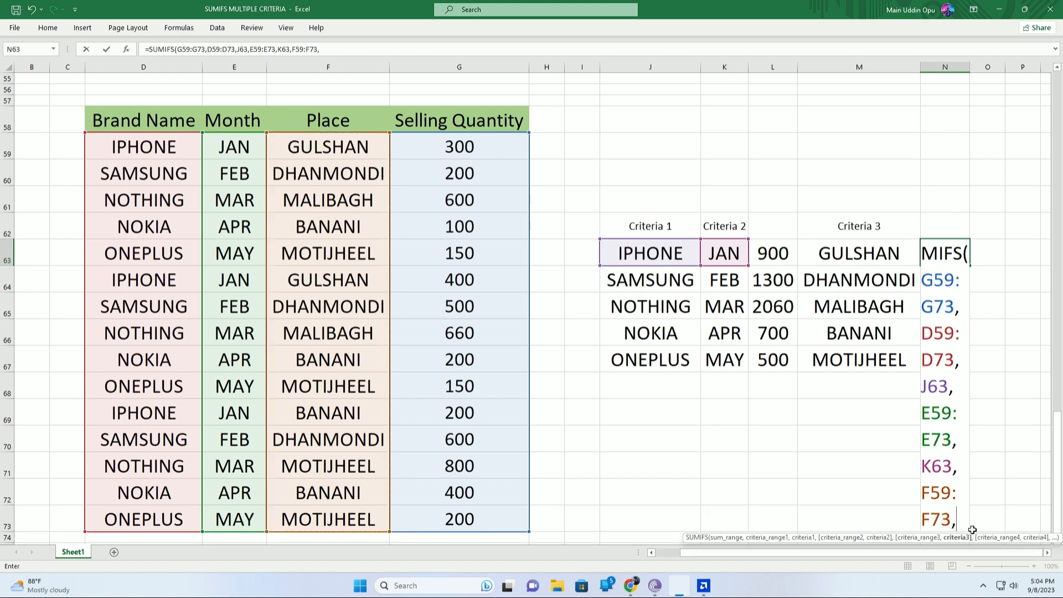
{"action": "left_click", "coordinate": [854, 253]}
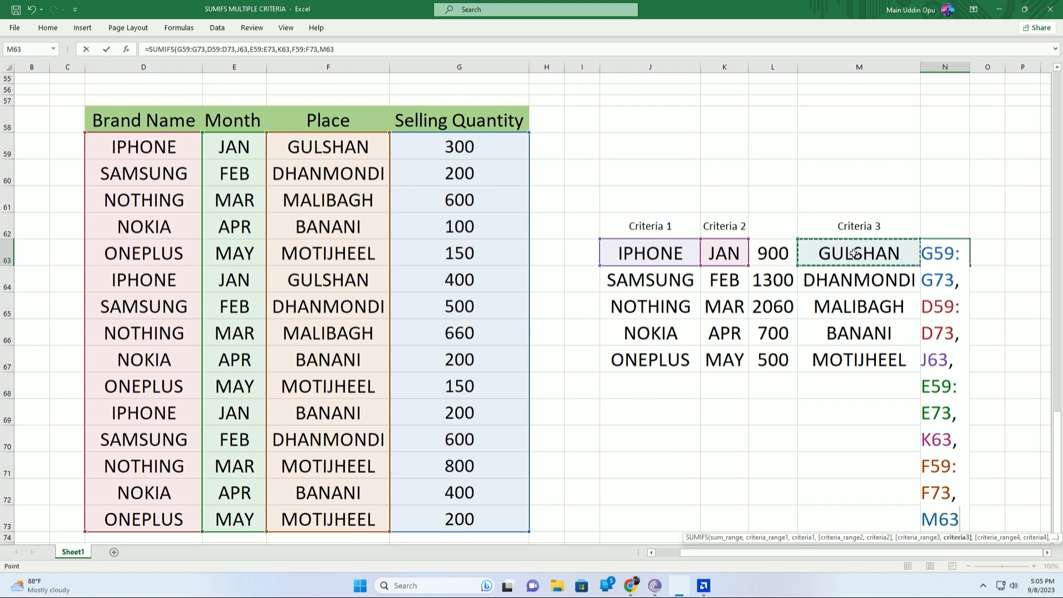
{"action": "type", "text": ")"}
{"action": "key", "text": "Return"}
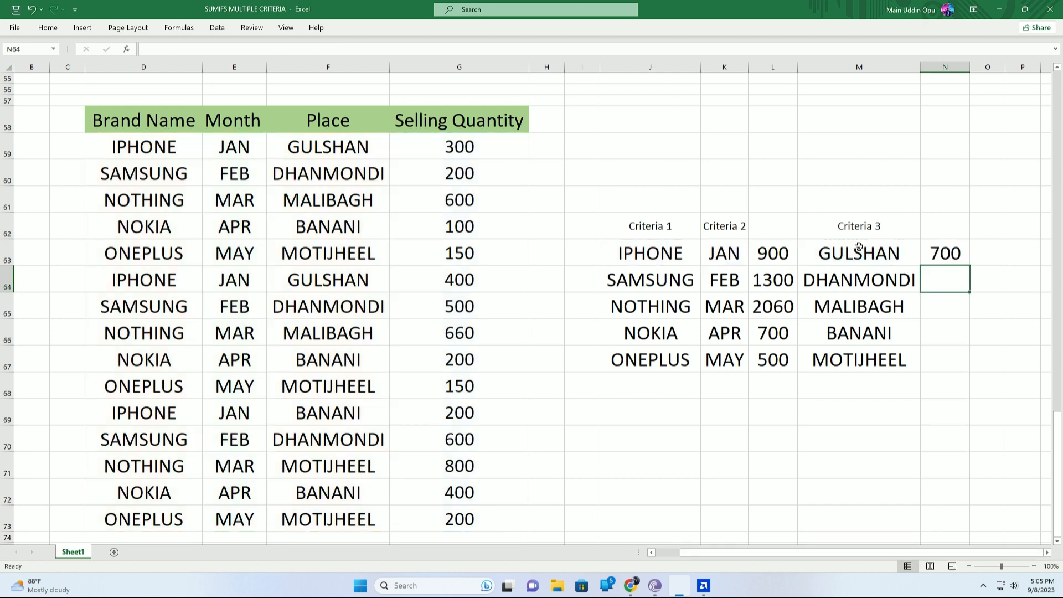
Check the SUMIFS result in N63 against the sum of the matching IPHONE, JAN, GULSHAN quantities in G59 and G64.
{"action": "double_click", "coordinate": [951, 255]}
{"action": "key", "text": "Return"}
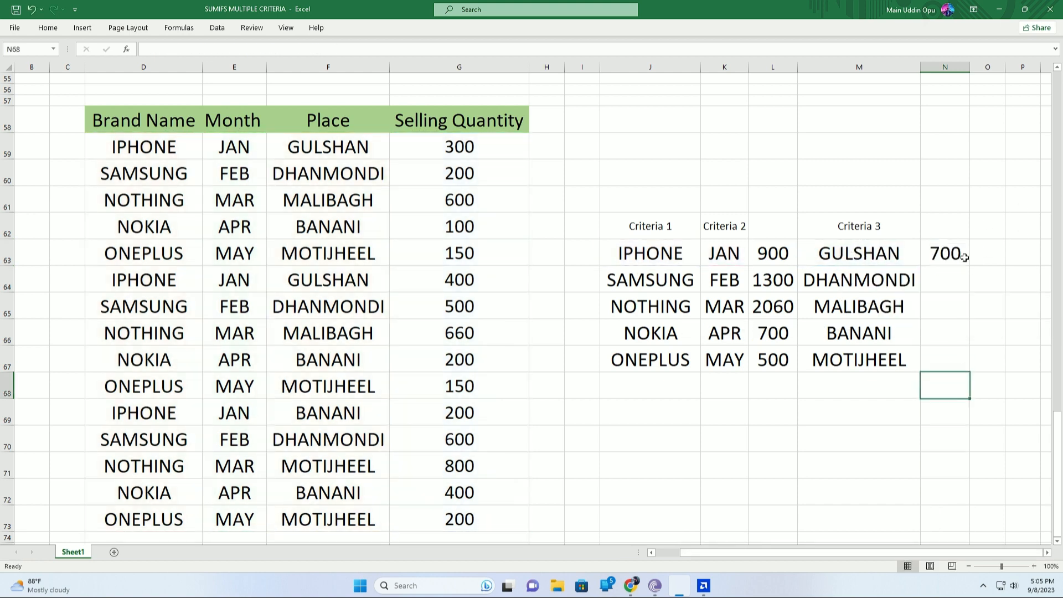
{"action": "left_click", "coordinate": [963, 256]}
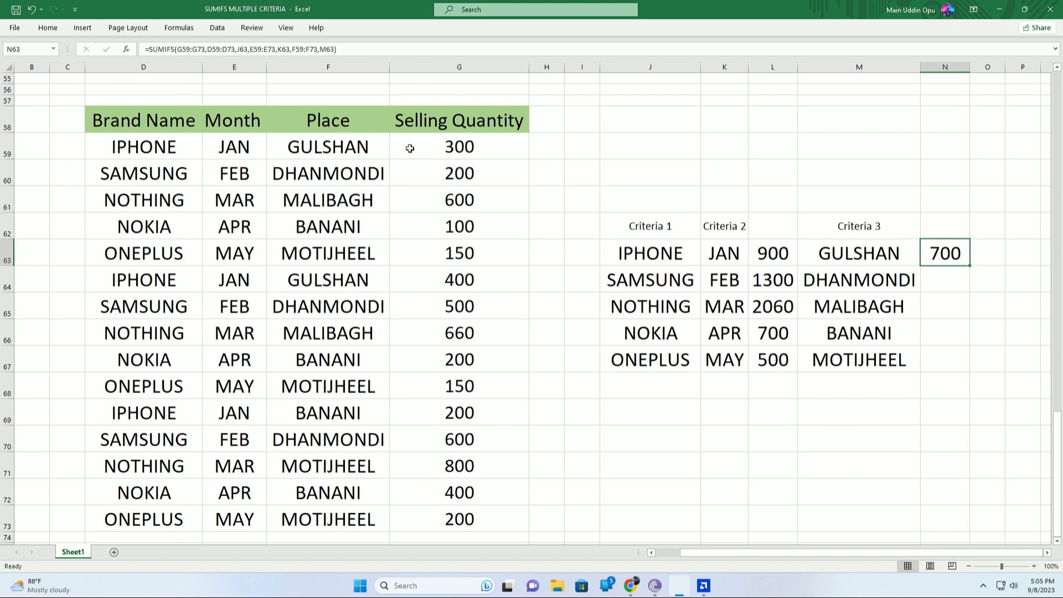
{"action": "left_click", "coordinate": [459, 146]}
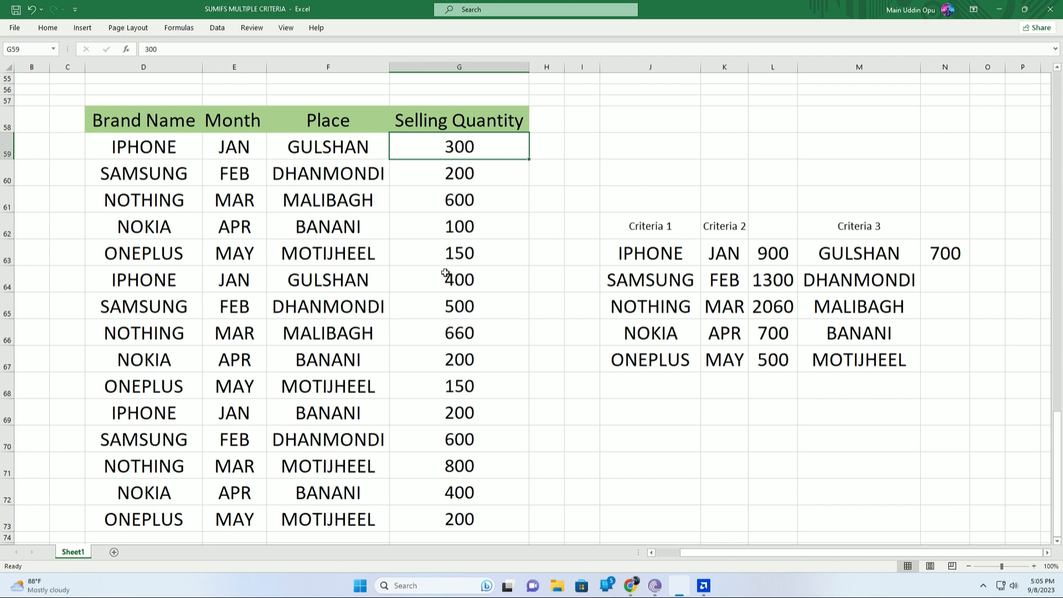
{"action": "left_click", "coordinate": [474, 284], "text": "ctrl"}
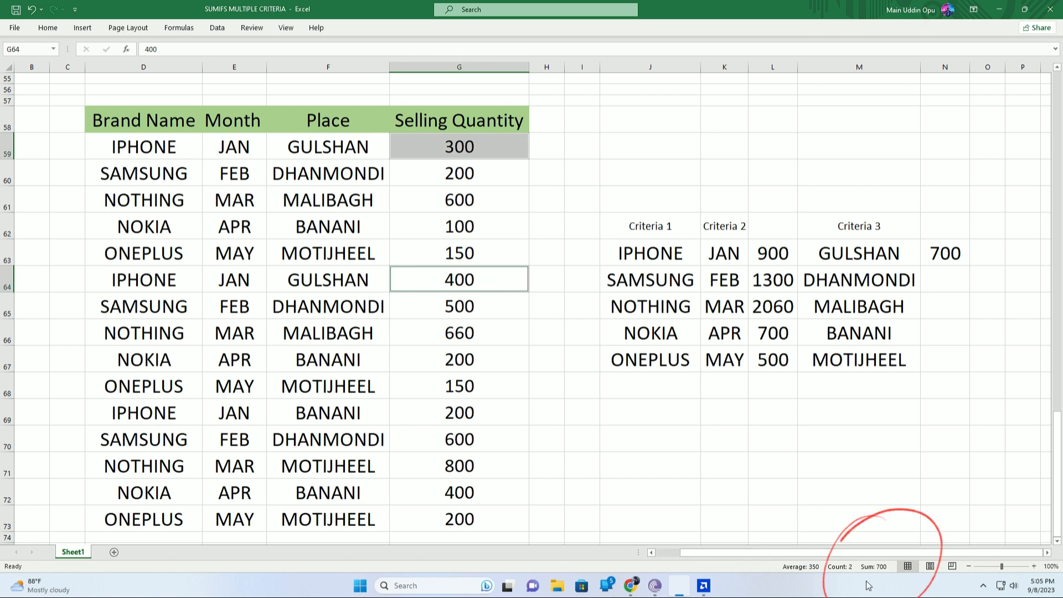
Make the sum range G59:G73 and the brand range D59:D73 absolute in N63's SUMIFS formula.
{"action": "left_click", "coordinate": [950, 250]}
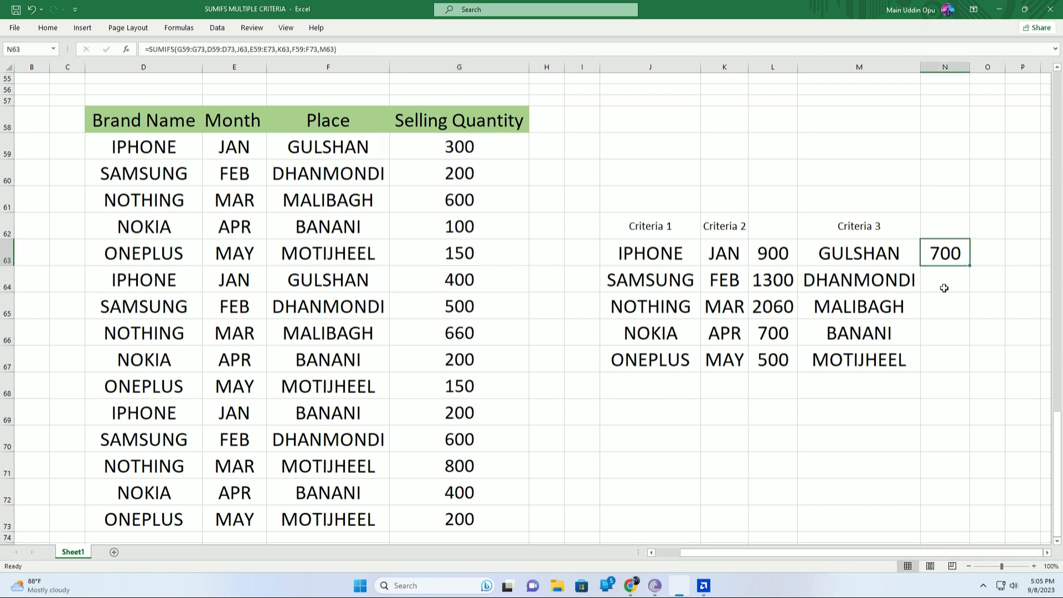
{"action": "double_click", "coordinate": [946, 253]}
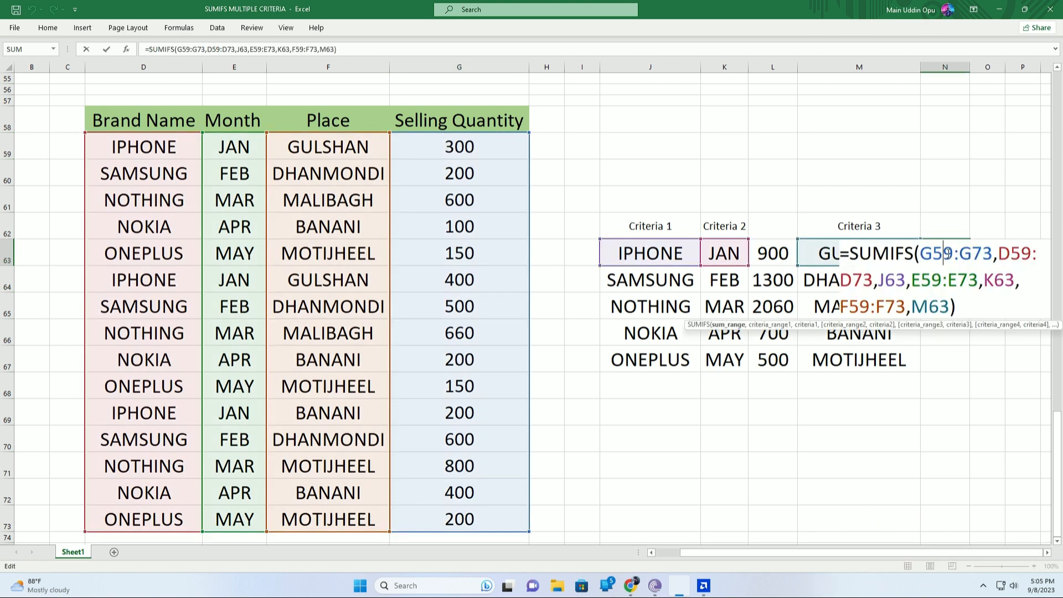
{"action": "left_click_drag", "start_coordinate": [920, 253], "coordinate": [992, 253]}
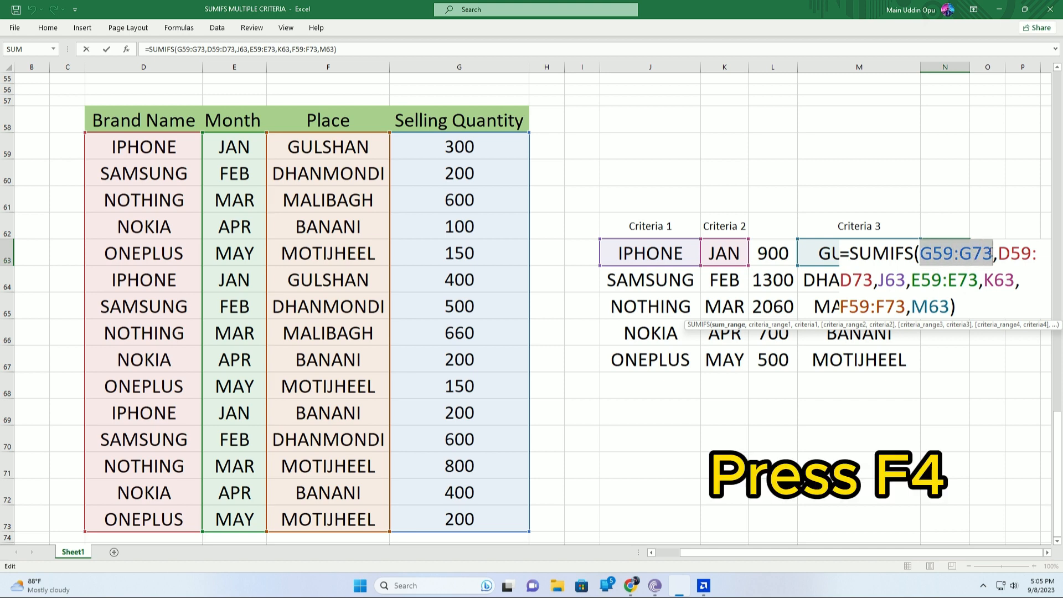
{"action": "key", "text": "F4"}
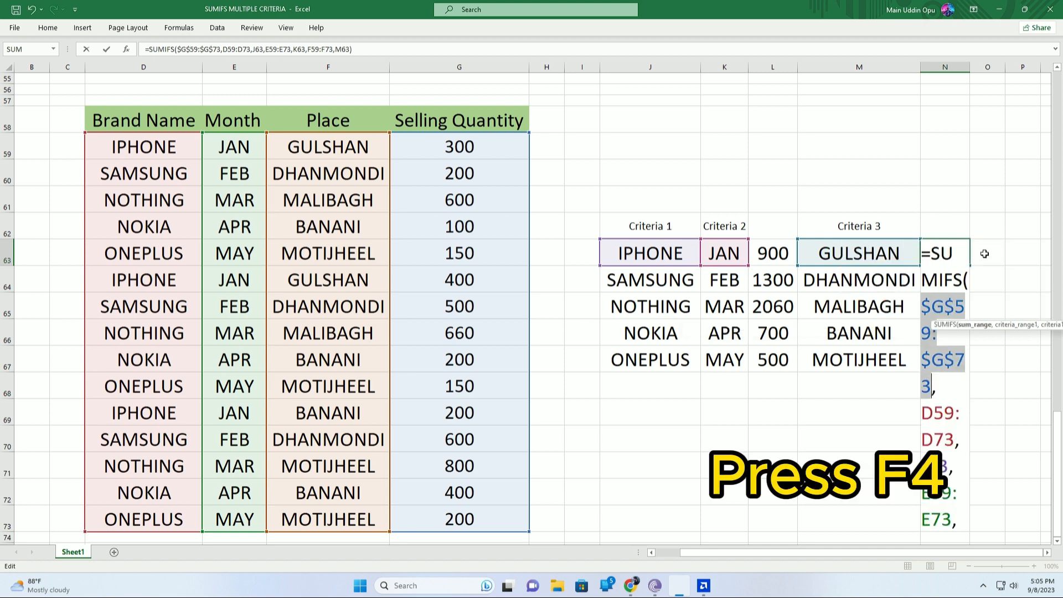
{"action": "left_click", "coordinate": [924, 413]}
{"action": "scroll", "coordinate": [931, 409], "scroll_direction": "down", "scroll_amount": 3}
{"action": "scroll", "coordinate": [931, 408], "scroll_direction": "up", "scroll_amount": 2}
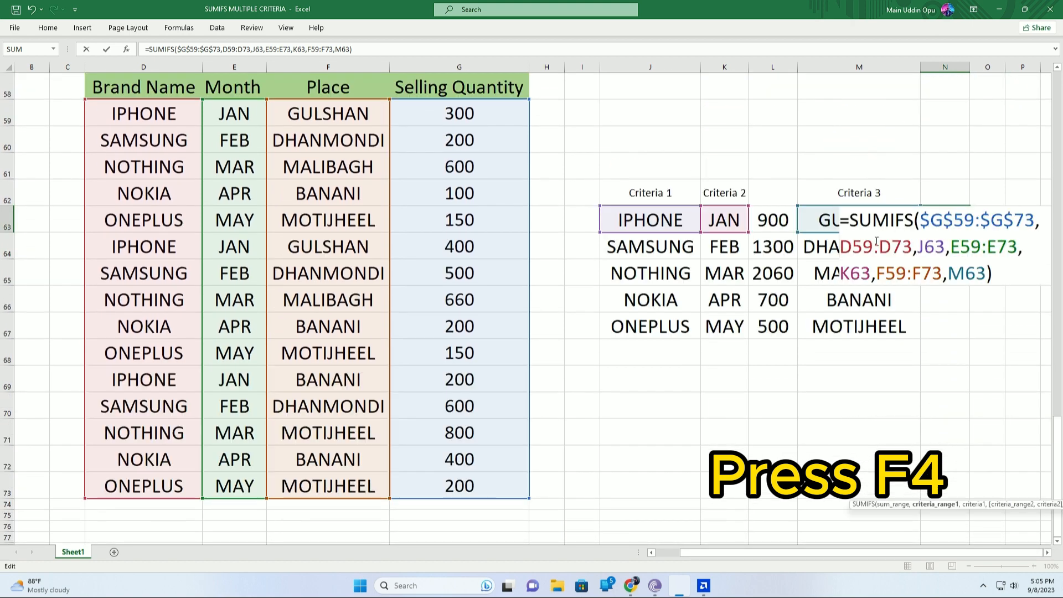
{"action": "left_click_drag", "start_coordinate": [845, 246], "coordinate": [911, 246]}
{"action": "key", "text": "F4"}
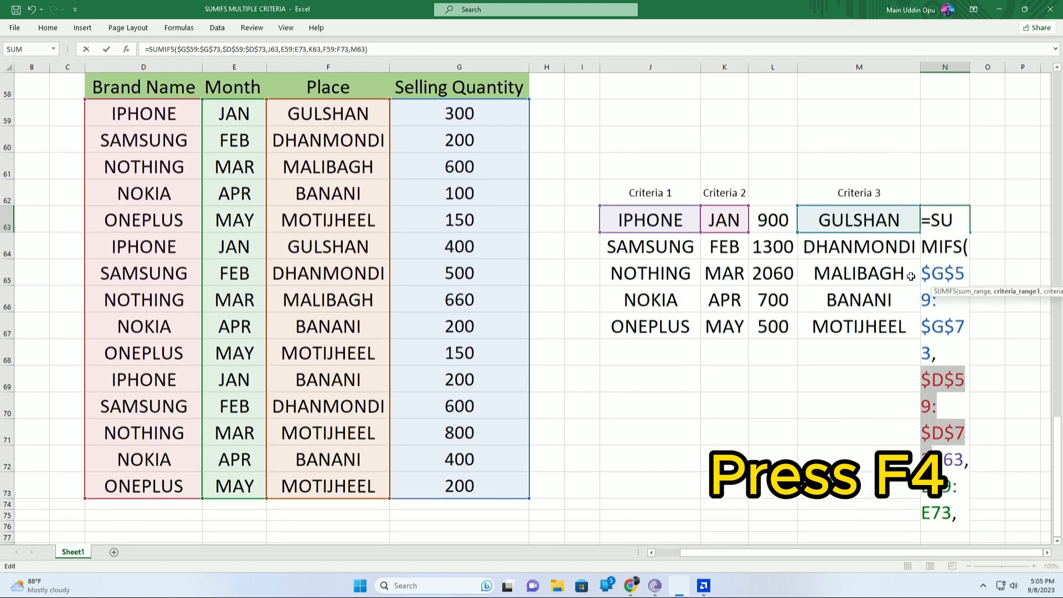
Make the month range E59:E73 and the place range F59:F73 absolute in N63's formula and commit it.
{"action": "scroll", "coordinate": [903, 301], "scroll_direction": "down", "scroll_amount": 1}
{"action": "scroll", "coordinate": [903, 301], "scroll_direction": "up", "scroll_amount": 2}
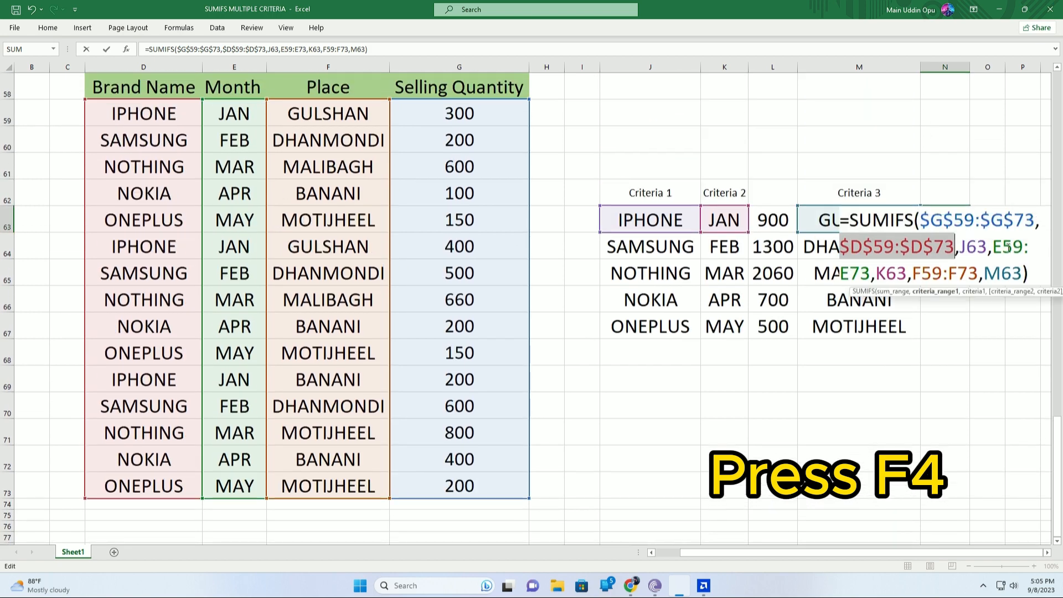
{"action": "left_click_drag", "start_coordinate": [995, 246], "coordinate": [872, 271]}
{"action": "key", "text": "F4"}
{"action": "scroll", "coordinate": [884, 370], "scroll_direction": "down", "scroll_amount": 1}
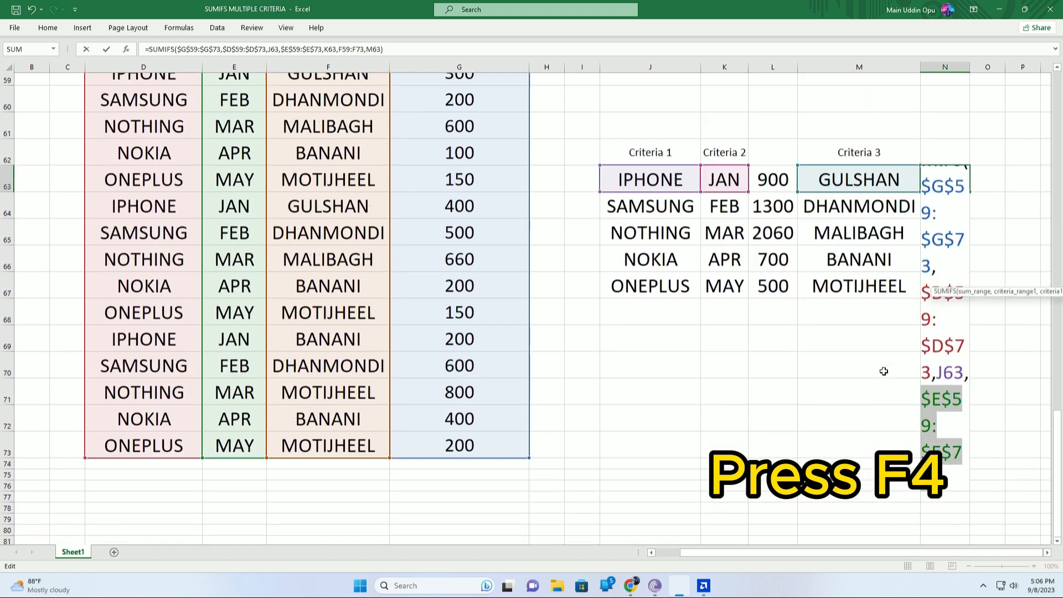
{"action": "scroll", "coordinate": [883, 371], "scroll_direction": "up", "scroll_amount": 1}
{"action": "left_click_drag", "start_coordinate": [935, 272], "coordinate": [1000, 273]}
{"action": "key", "text": "F4"}
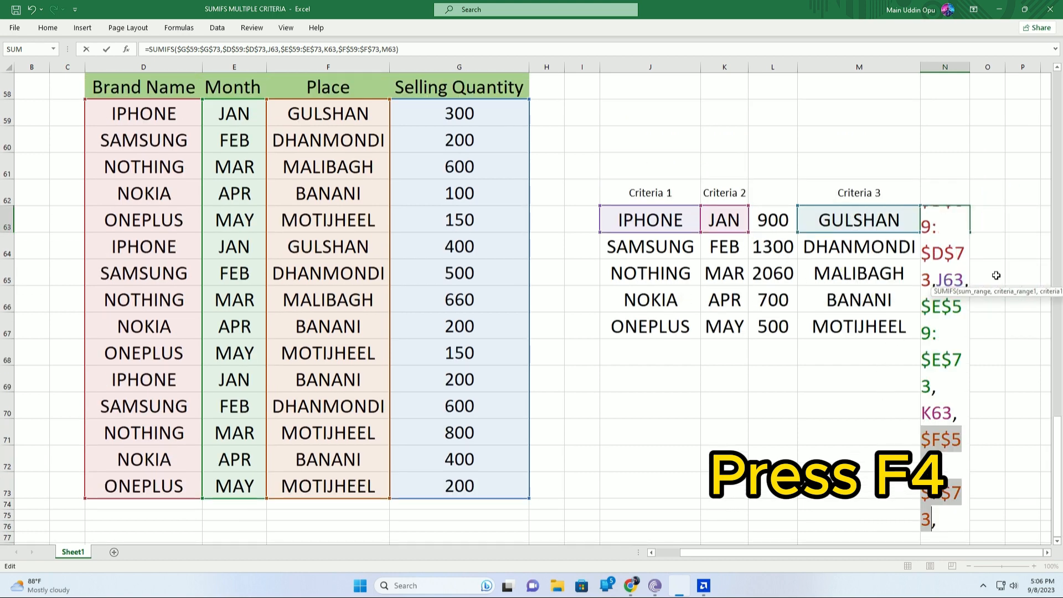
{"action": "key", "text": "Return"}
Fill the three-criteria SUMIFS formula from N63 down to N67.
{"action": "scroll", "coordinate": [996, 275], "scroll_direction": "up", "scroll_amount": 1}
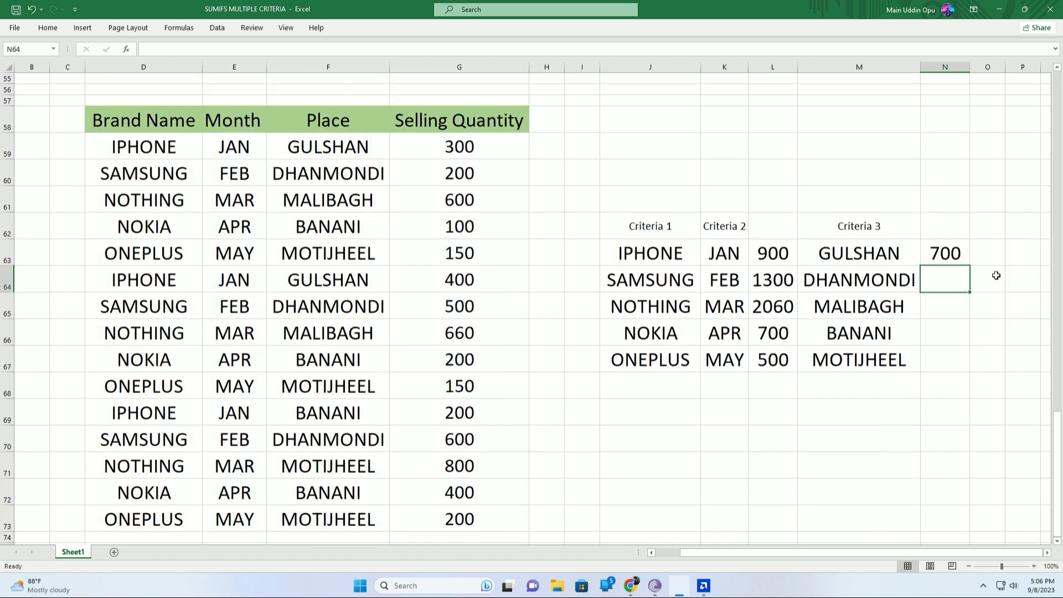
{"action": "left_click", "coordinate": [952, 251]}
{"action": "left_click_drag", "start_coordinate": [970, 264], "coordinate": [954, 372]}
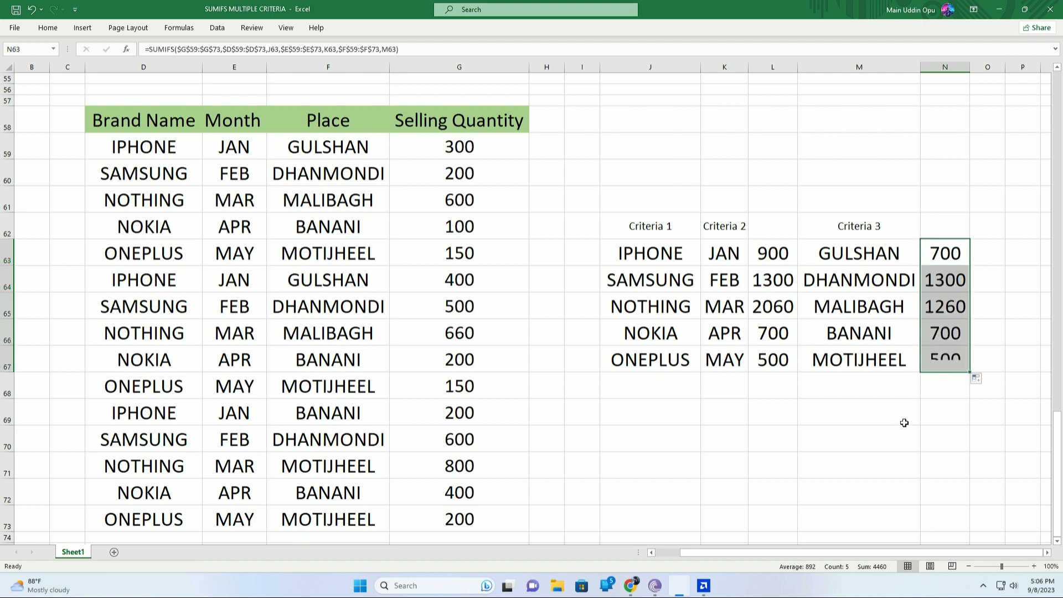
{"action": "left_click", "coordinate": [902, 387]}
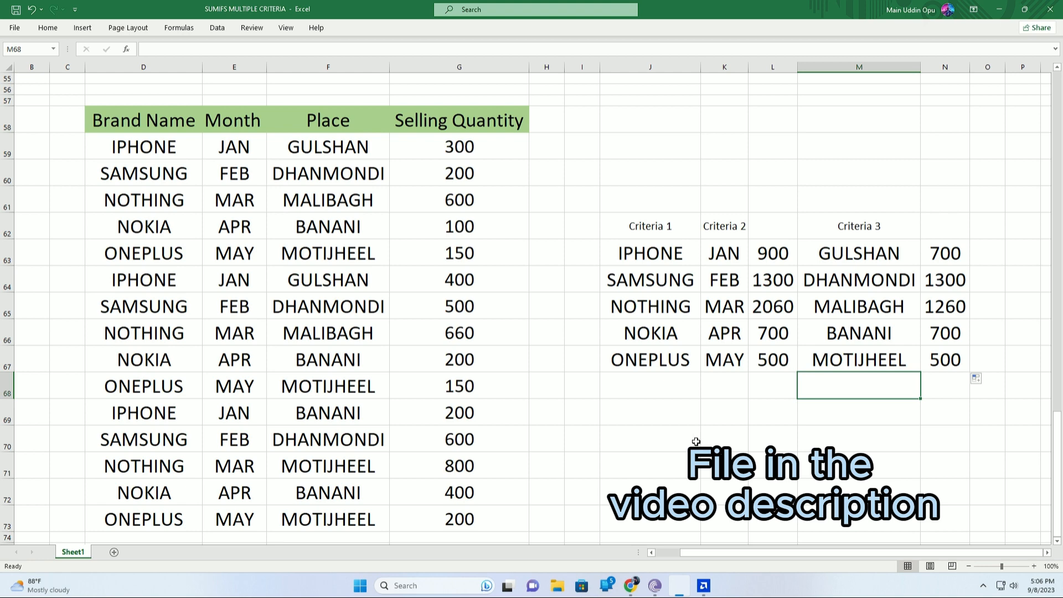
Insert the purple LEVEL UP logo picture from the New Volume (D:) drive at cell M68.
{"action": "left_click", "coordinate": [47, 27]}
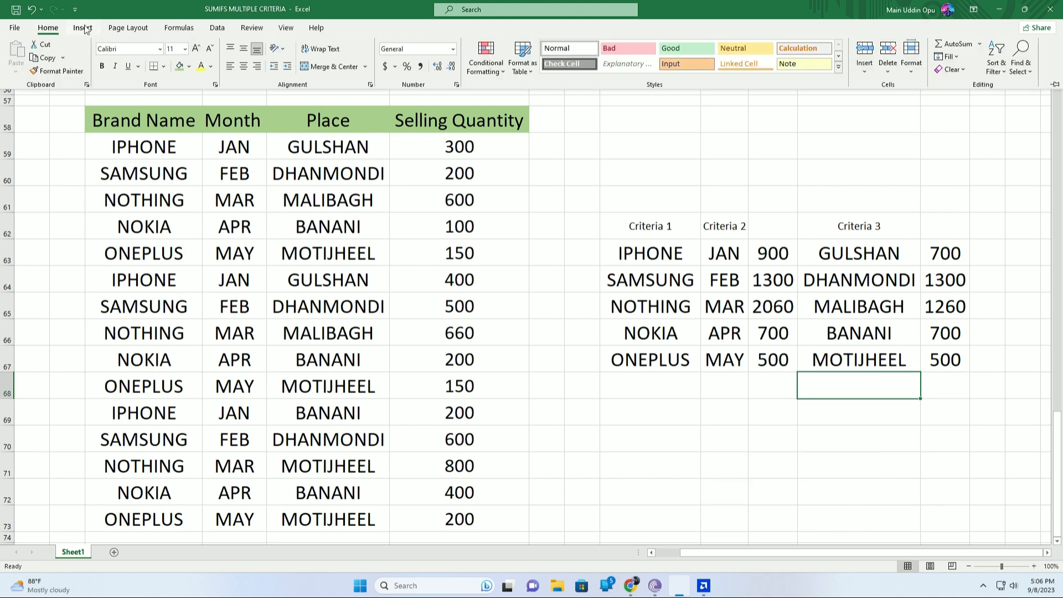
{"action": "left_click", "coordinate": [85, 29]}
{"action": "left_click", "coordinate": [129, 56]}
{"action": "left_click", "coordinate": [154, 105]}
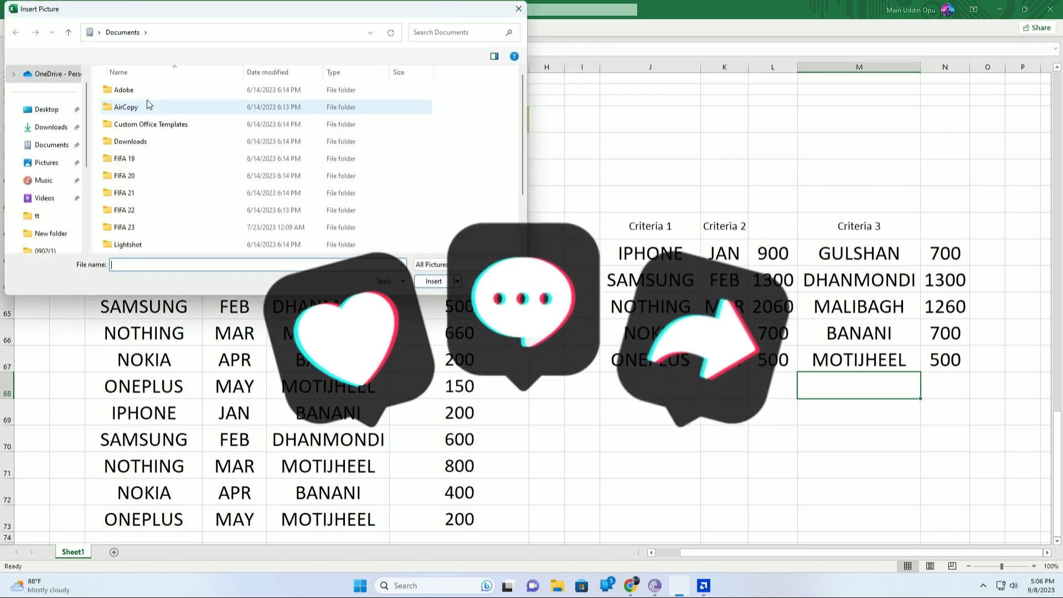
{"action": "scroll", "coordinate": [147, 111], "scroll_direction": "down", "scroll_amount": 2}
{"action": "scroll", "coordinate": [42, 211], "scroll_direction": "down", "scroll_amount": 2}
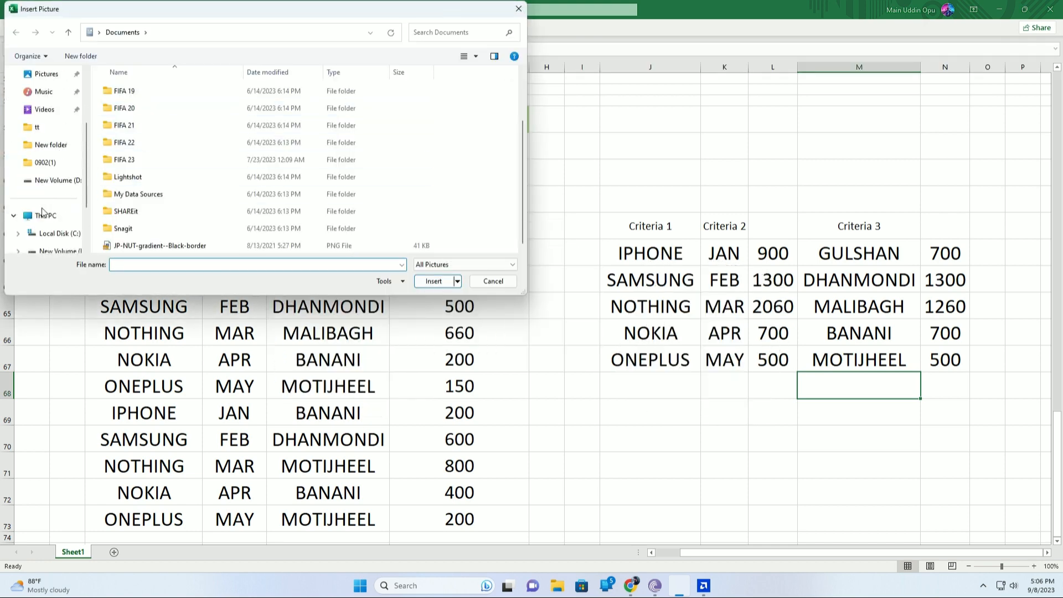
{"action": "left_click", "coordinate": [56, 233]}
{"action": "scroll", "coordinate": [166, 161], "scroll_direction": "down", "scroll_amount": 5}
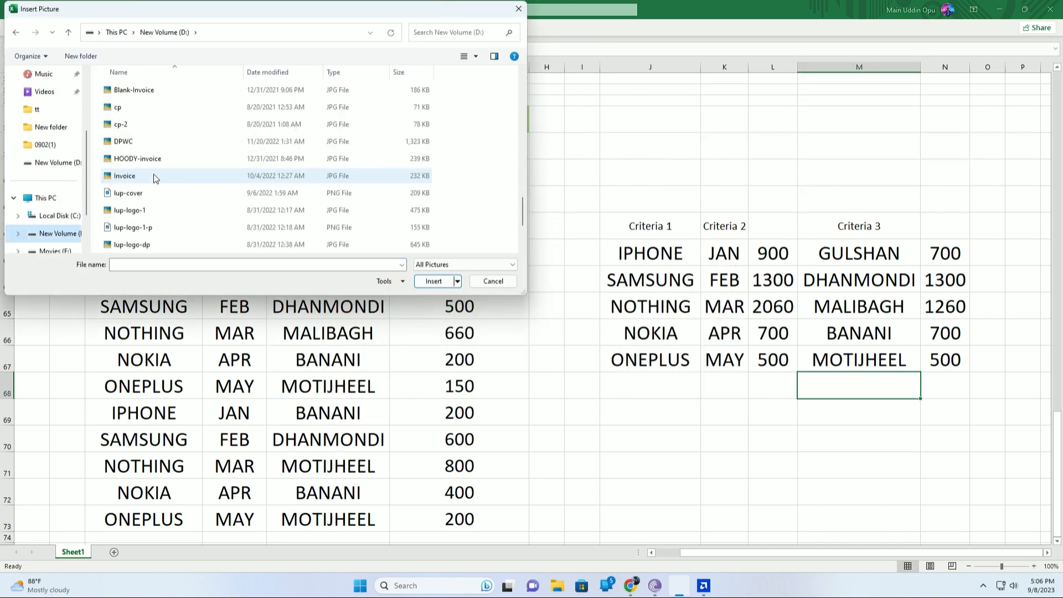
{"action": "scroll", "coordinate": [154, 174], "scroll_direction": "down", "scroll_amount": 2}
{"action": "left_click", "coordinate": [139, 161]}
{"action": "left_click", "coordinate": [433, 281]}
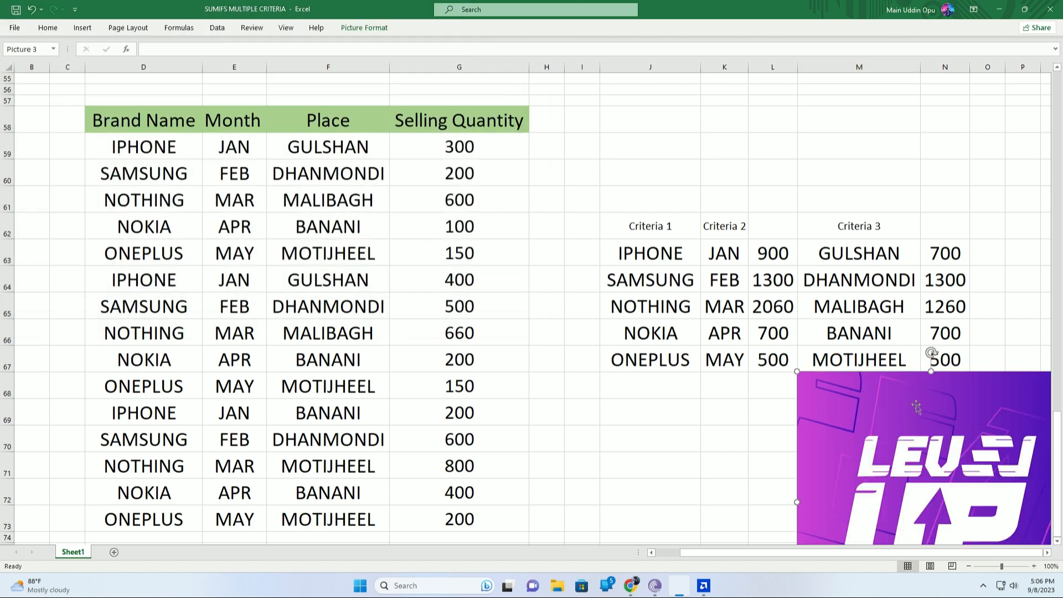
Shrink the LEVEL UP logo and place it just below the criteria table, across rows 68 to 73.
{"action": "left_click_drag", "start_coordinate": [916, 406], "coordinate": [688, 235]}
{"action": "left_click_drag", "start_coordinate": [835, 460], "coordinate": [723, 330]}
{"action": "left_click_drag", "start_coordinate": [649, 268], "coordinate": [790, 458]}
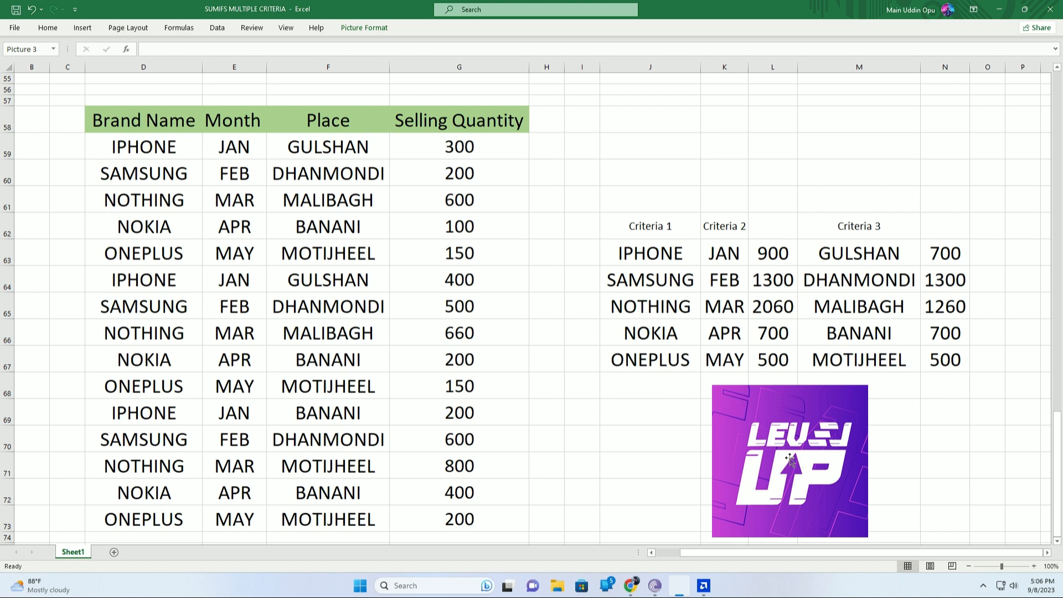
{"action": "left_click", "coordinate": [884, 443]}
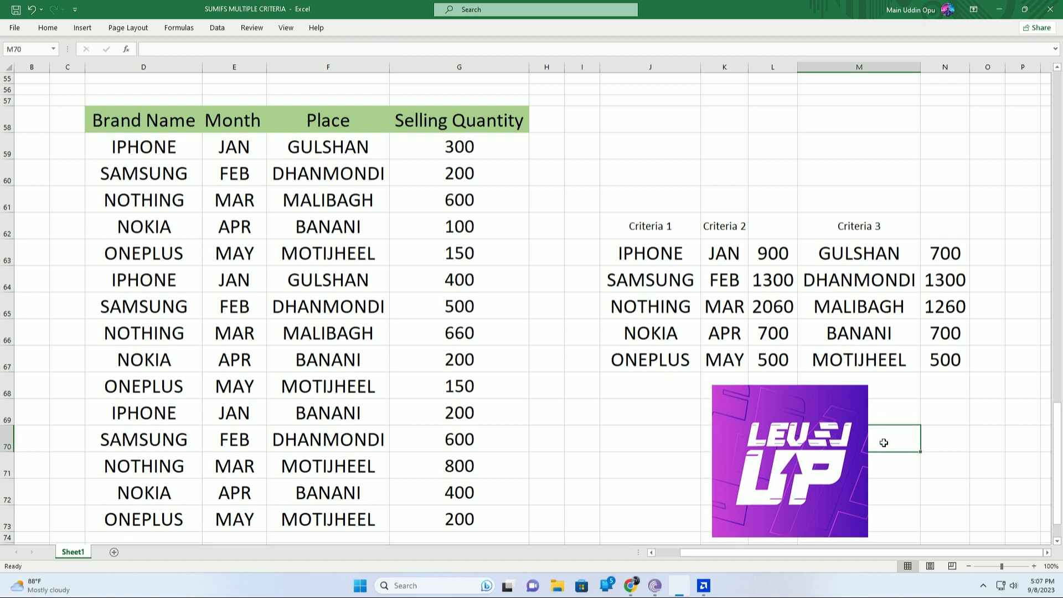